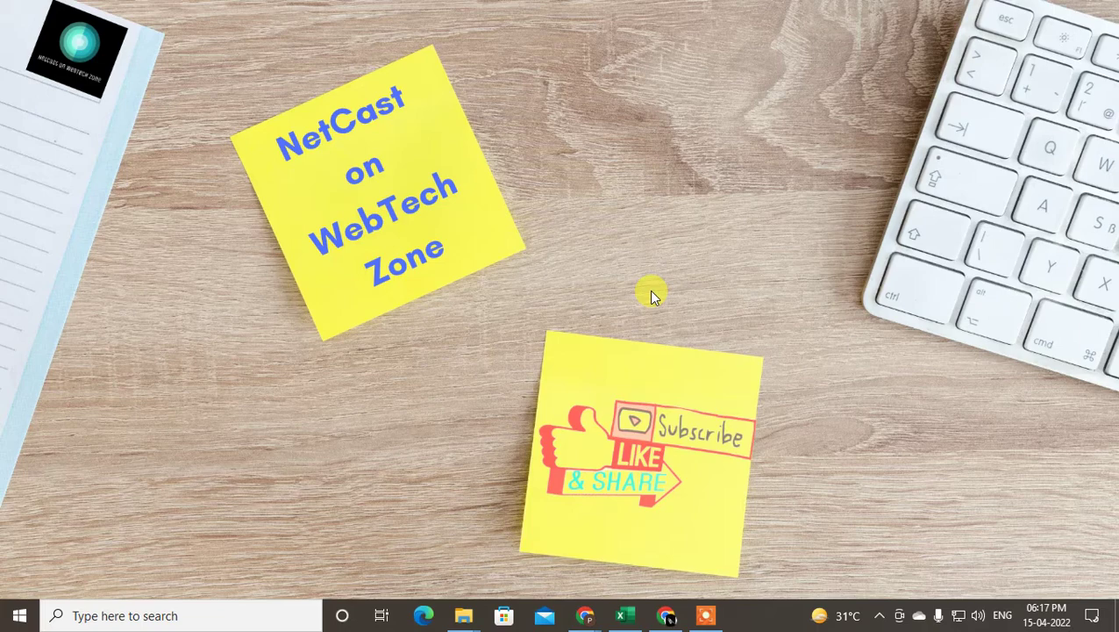
Refresh the Windows desktop and bring the Chrome window showing the LinkedIn feed to the front.
{"action": "right_click", "coordinate": [623, 240]}
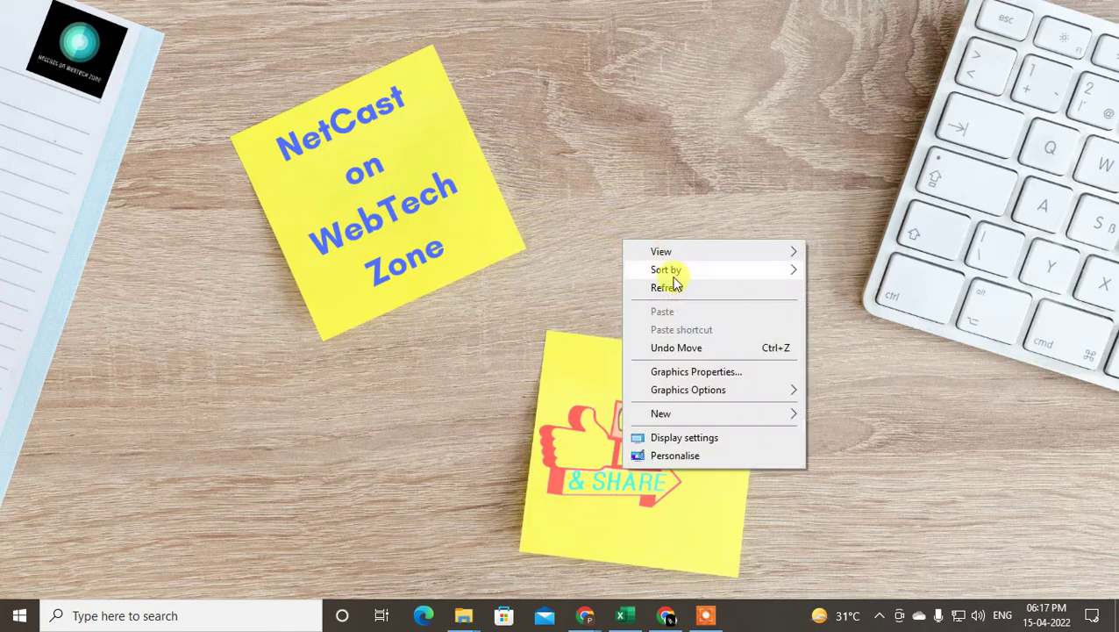
{"action": "left_click", "coordinate": [691, 290]}
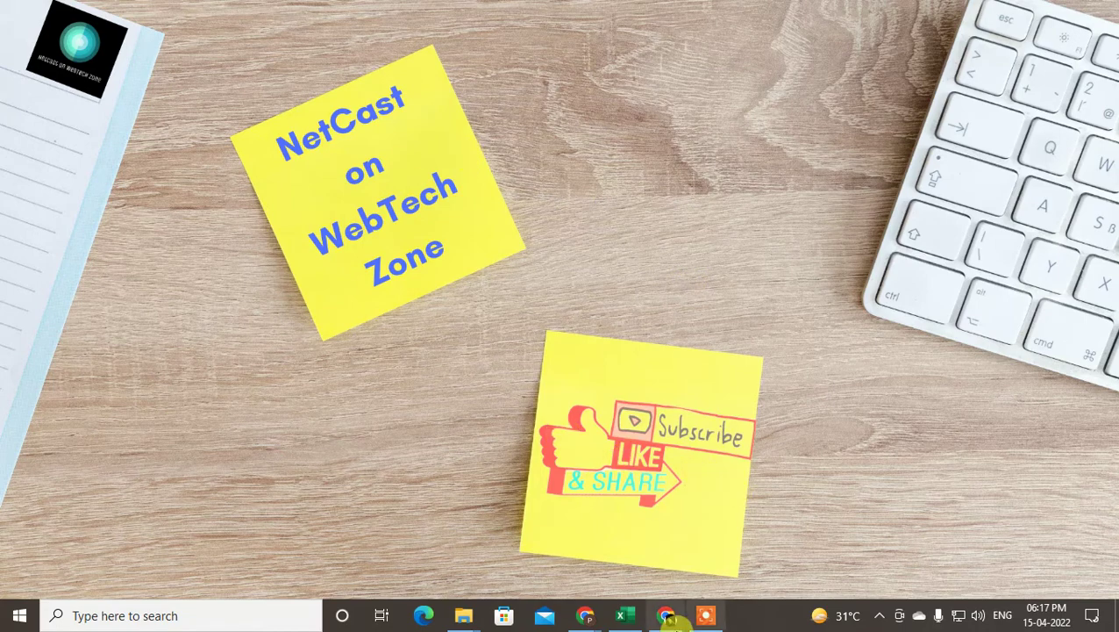
{"action": "mouse_move", "coordinate": [668, 614]}
{"action": "left_click", "coordinate": [669, 540]}
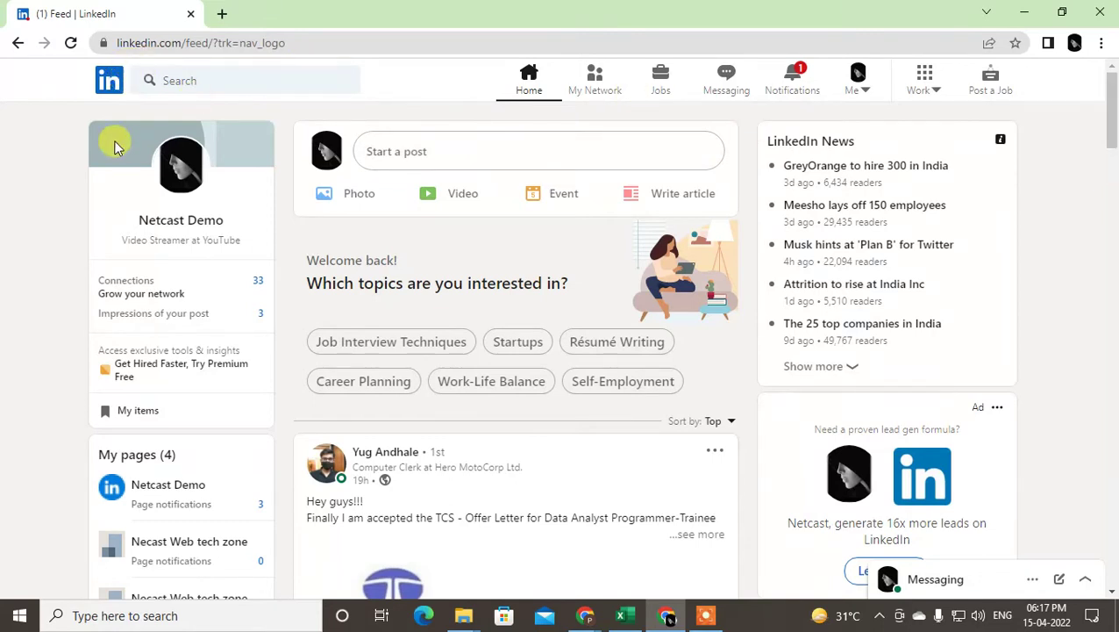
Reload the LinkedIn home feed from the logo and Home, then choose Write article.
{"action": "left_click", "coordinate": [108, 89]}
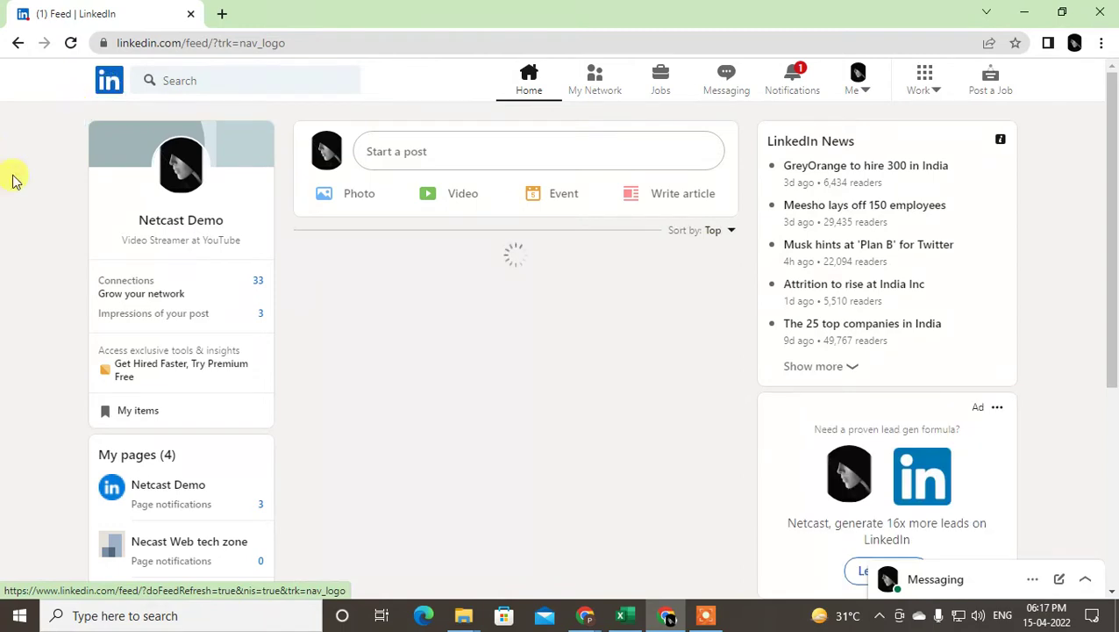
{"action": "left_click", "coordinate": [532, 88]}
{"action": "left_click", "coordinate": [532, 87]}
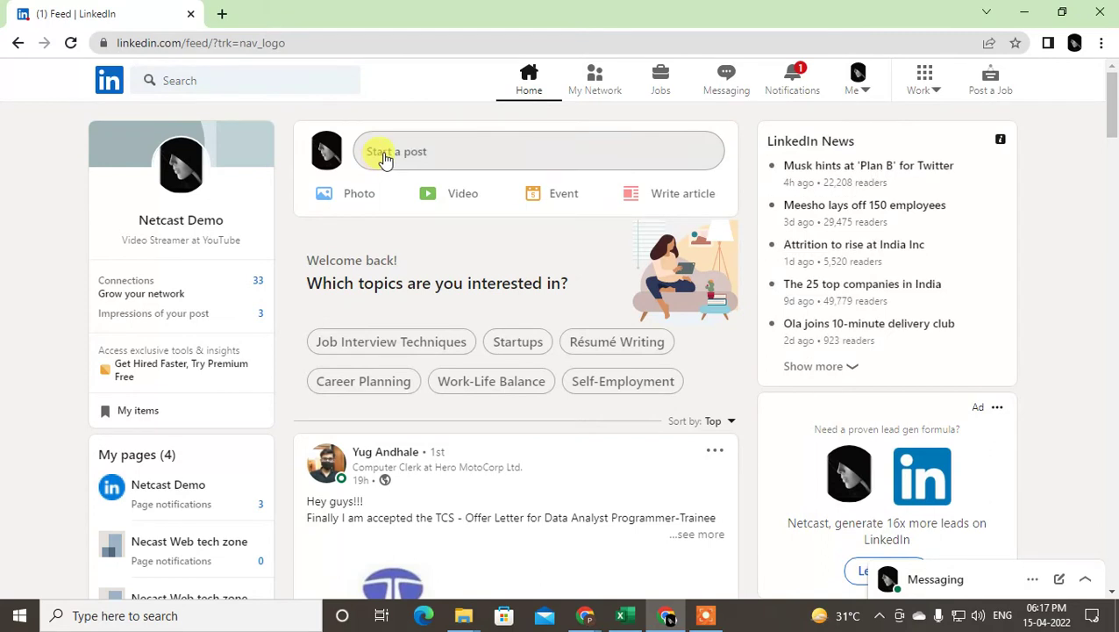
{"action": "left_click", "coordinate": [664, 197]}
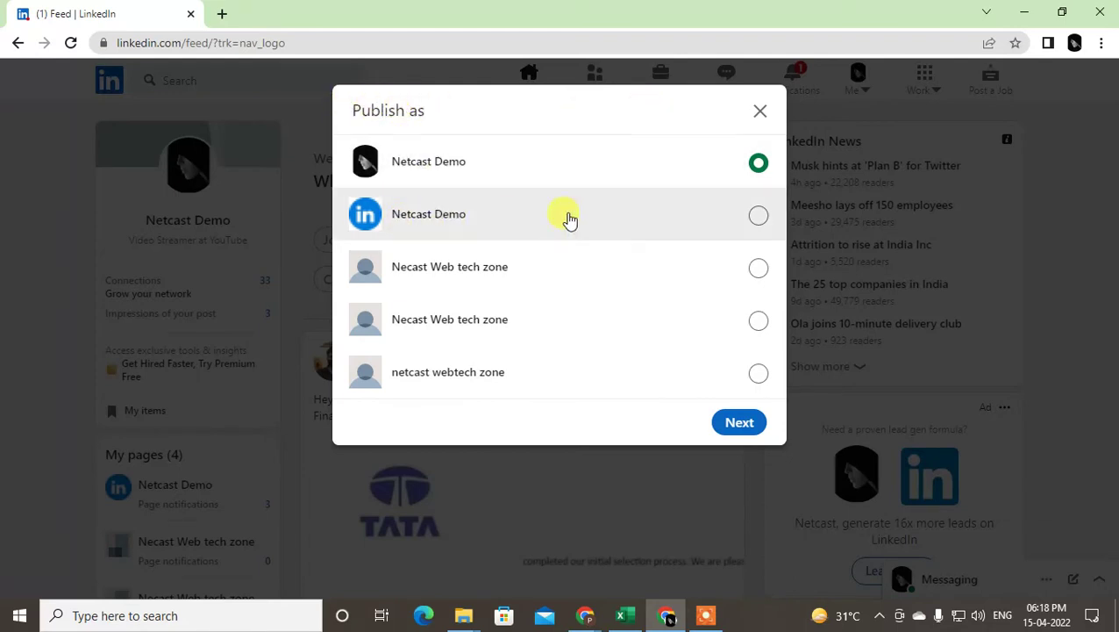
Try the page options, then publish as the personal profile and proceed to the article editor.
{"action": "left_click", "coordinate": [754, 215]}
{"action": "left_click", "coordinate": [758, 268]}
{"action": "left_click", "coordinate": [758, 320]}
{"action": "left_click", "coordinate": [757, 375]}
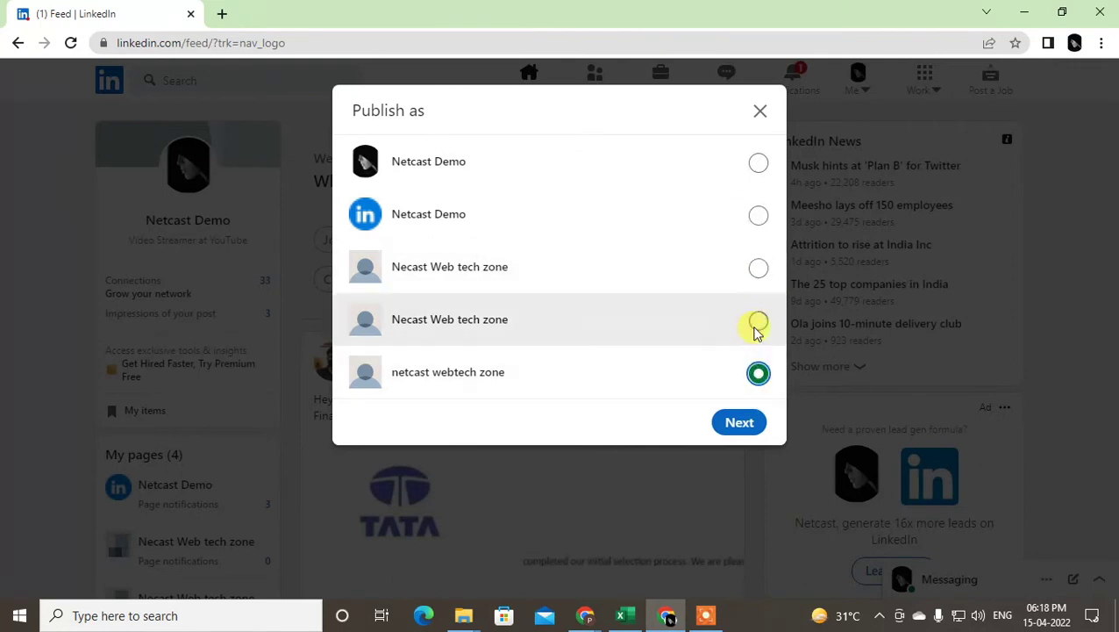
{"action": "left_click", "coordinate": [758, 267]}
{"action": "left_click", "coordinate": [758, 215]}
{"action": "left_click", "coordinate": [759, 166]}
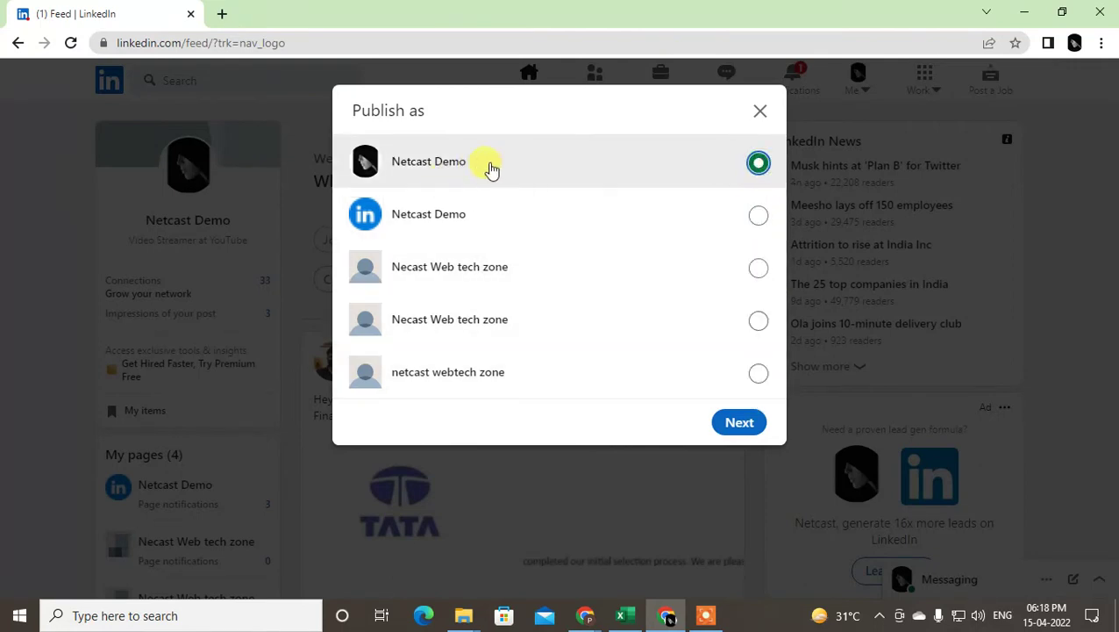
{"action": "left_click", "coordinate": [735, 421]}
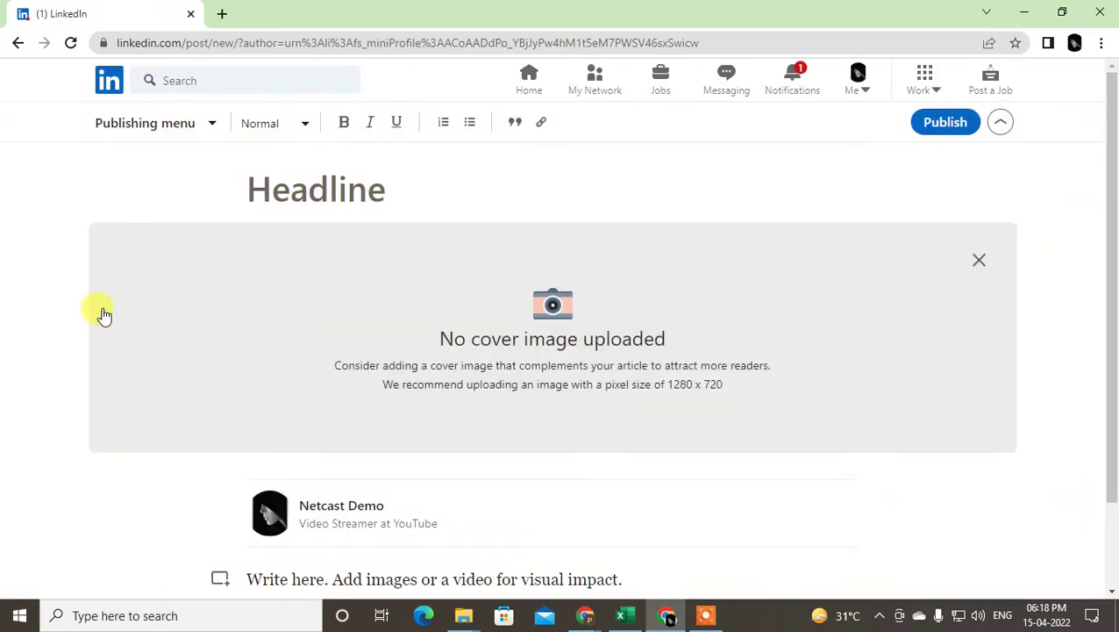
{"action": "scroll", "coordinate": [411, 321], "scroll_direction": "down", "scroll_amount": 1}
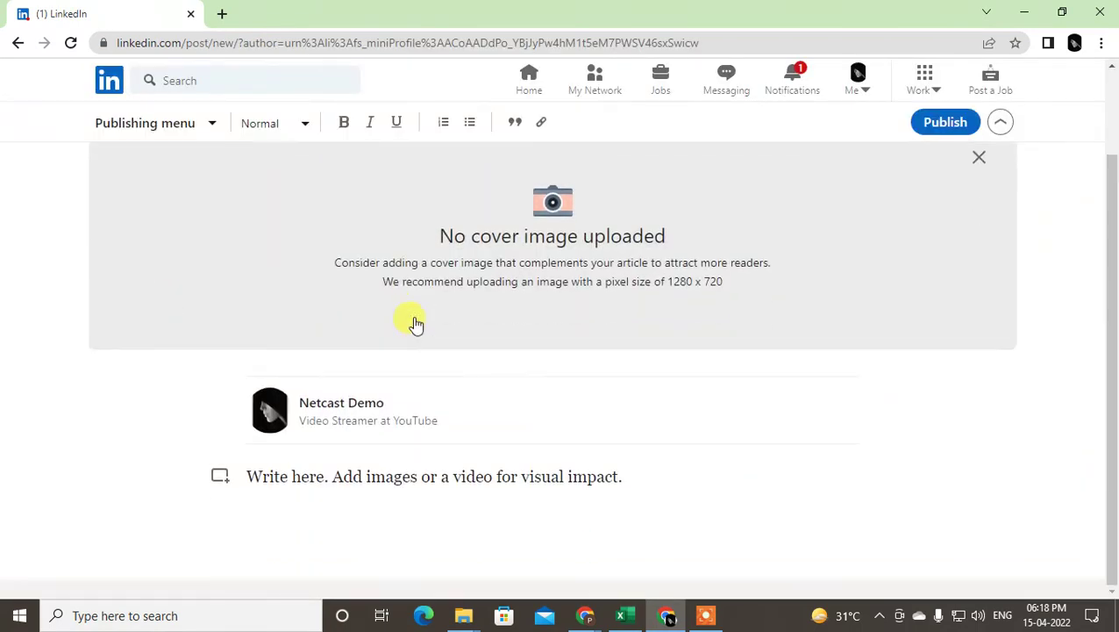
{"action": "scroll", "coordinate": [416, 324], "scroll_direction": "up", "scroll_amount": 1}
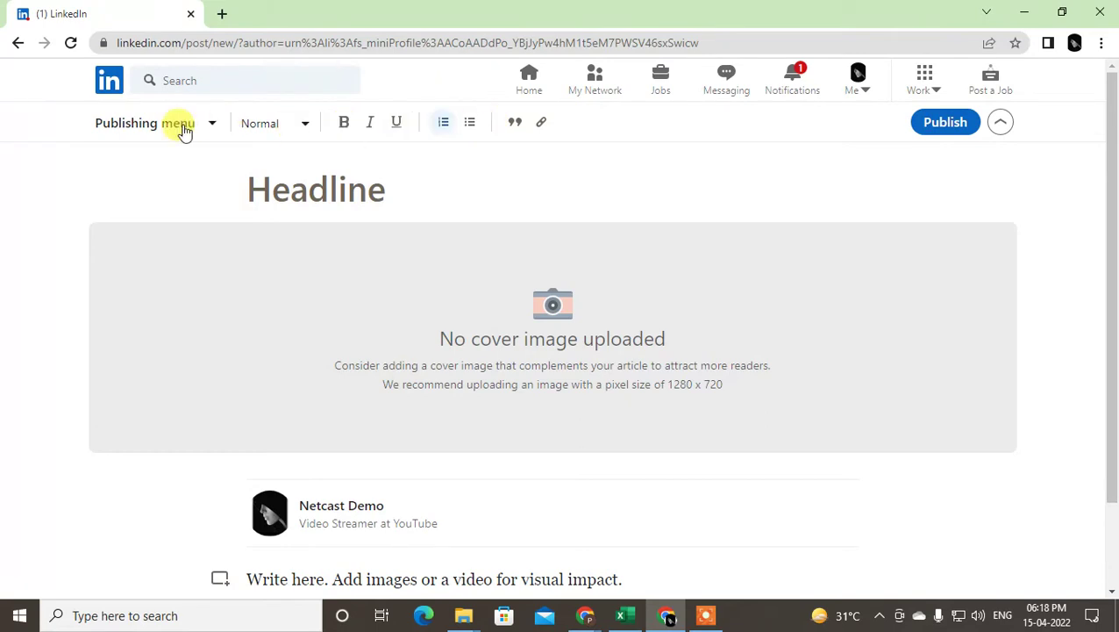
{"action": "left_click", "coordinate": [211, 130]}
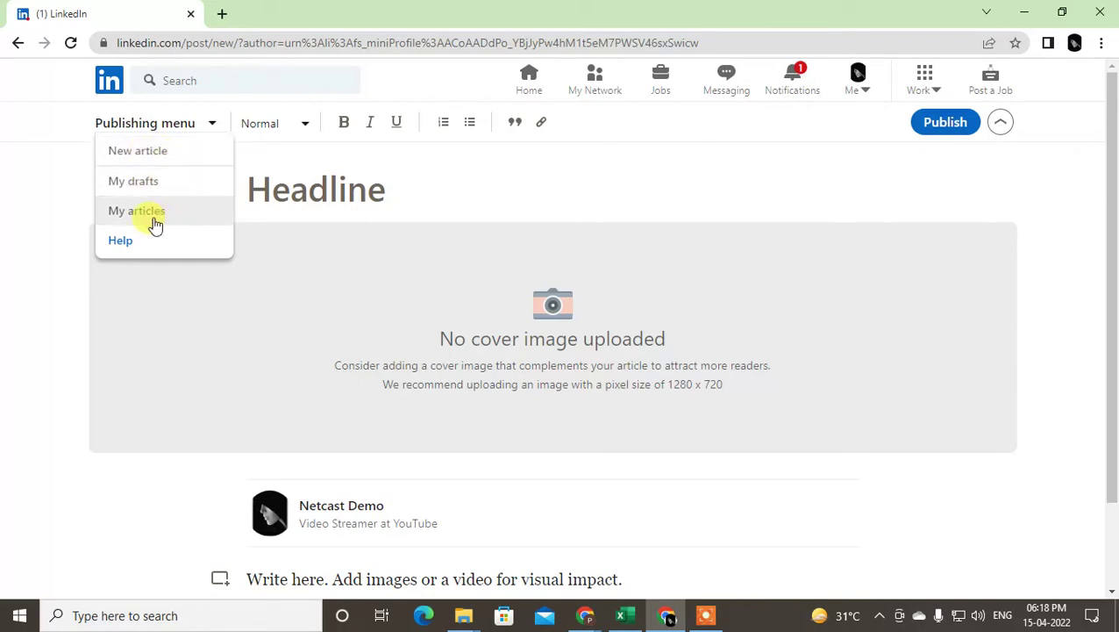
{"action": "left_click", "coordinate": [252, 283]}
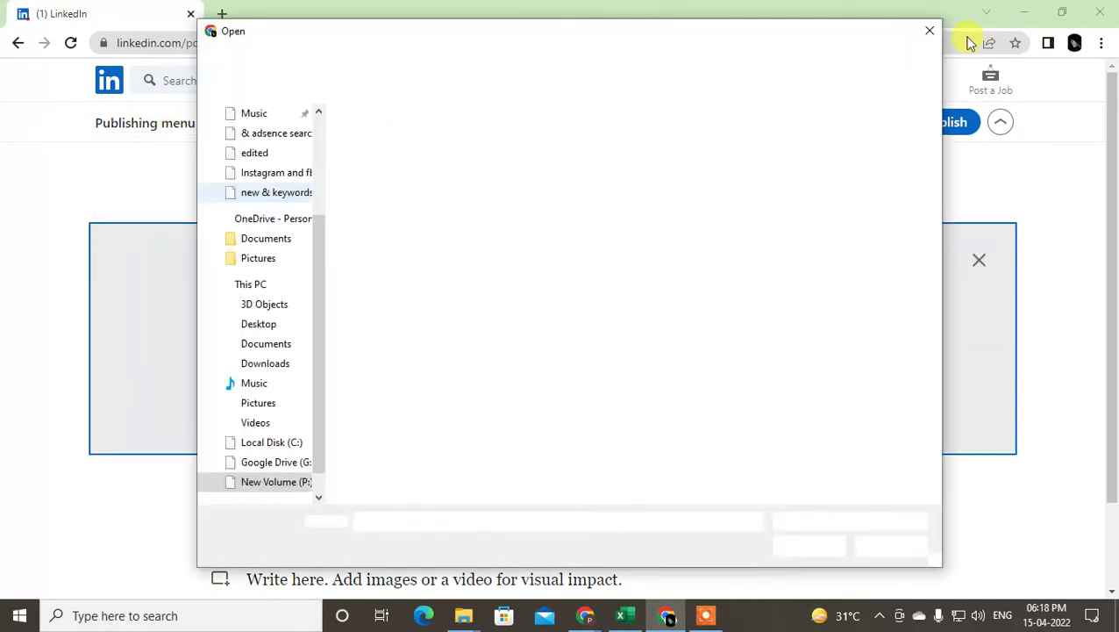
{"action": "left_click", "coordinate": [930, 32]}
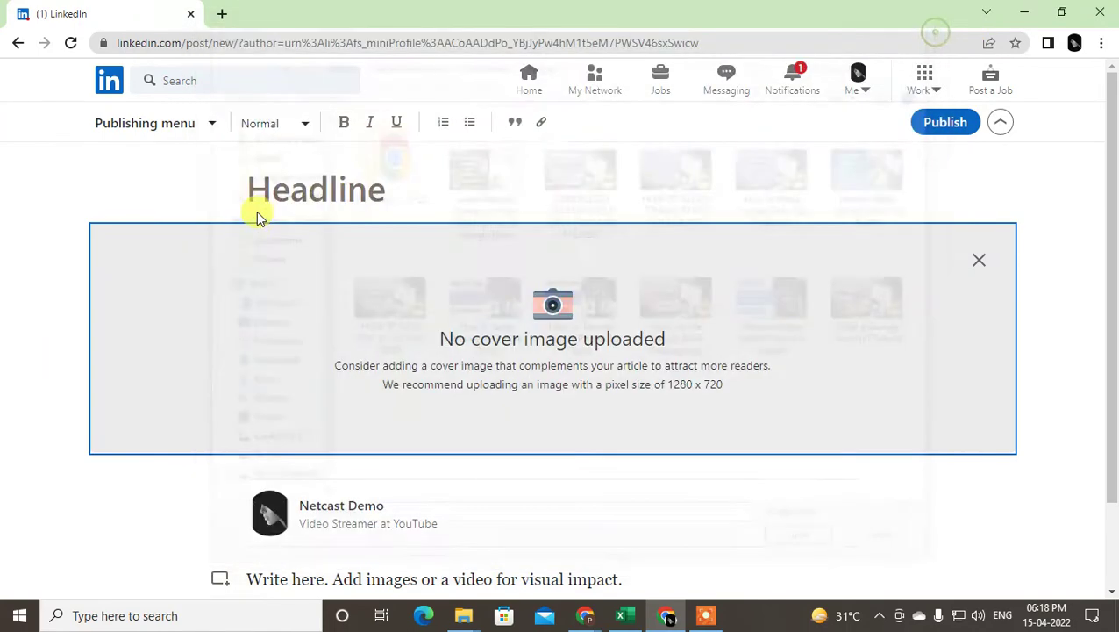
{"action": "left_click", "coordinate": [277, 129]}
{"action": "left_click", "coordinate": [278, 129]}
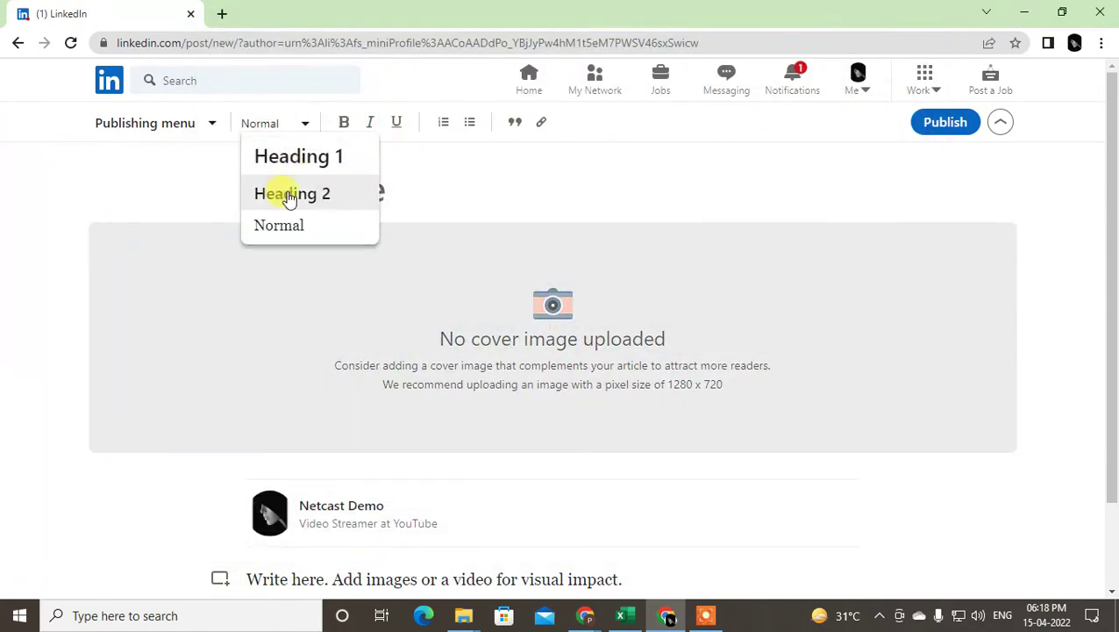
{"action": "left_click", "coordinate": [421, 156]}
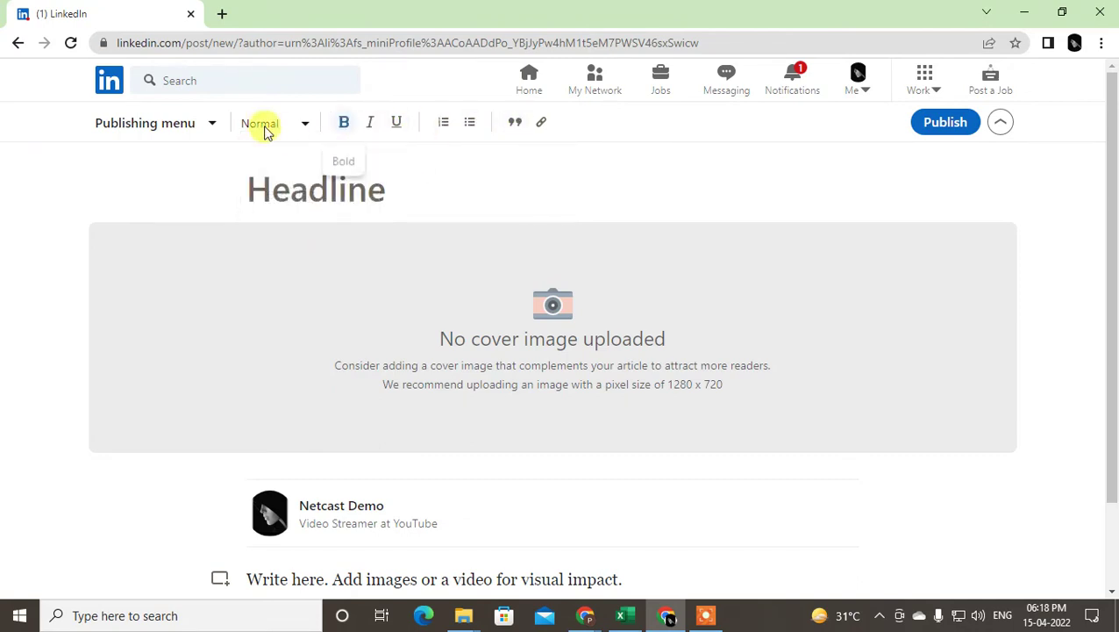
{"action": "left_click", "coordinate": [320, 178]}
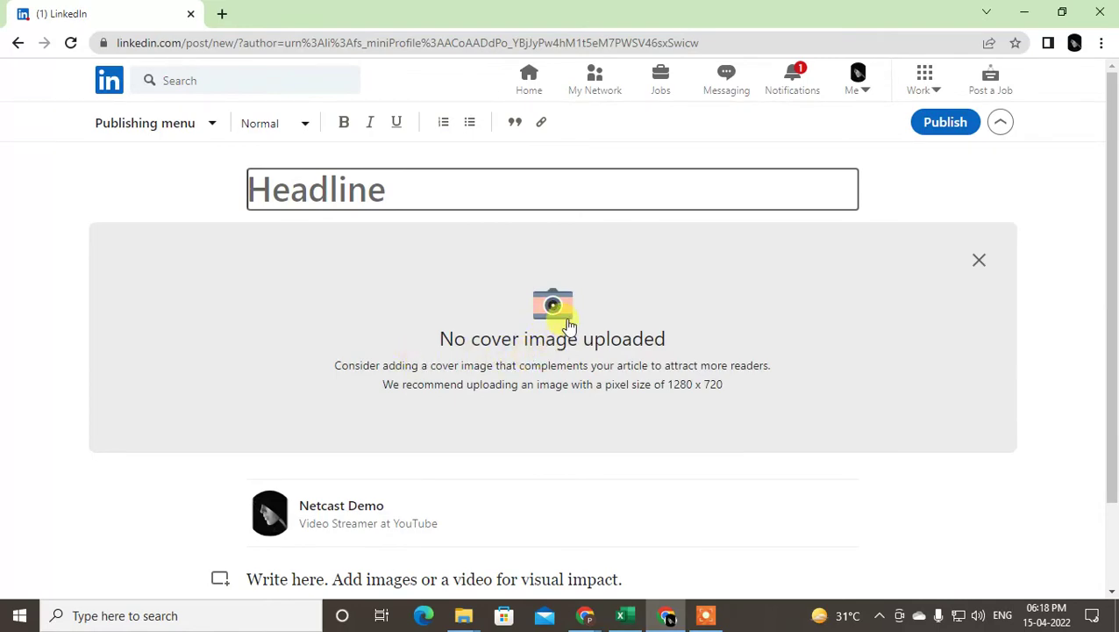
Upload the How to Save Photos In Google Drive image as the cover and place the caret in the body.
{"action": "left_click", "coordinate": [566, 323]}
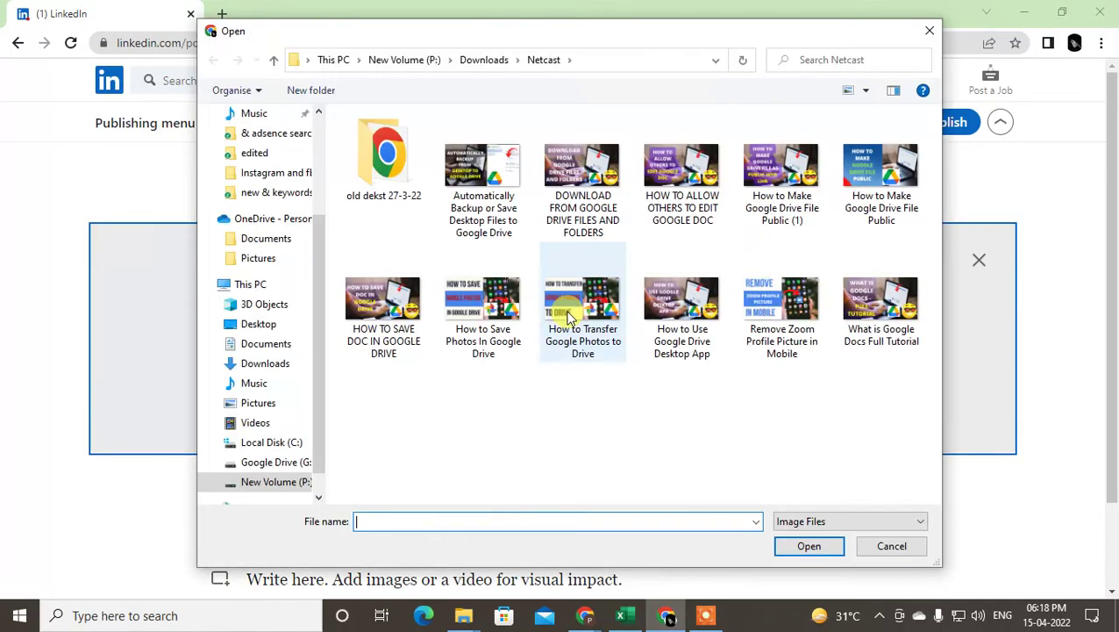
{"action": "left_click", "coordinate": [494, 321]}
{"action": "double_click", "coordinate": [494, 320]}
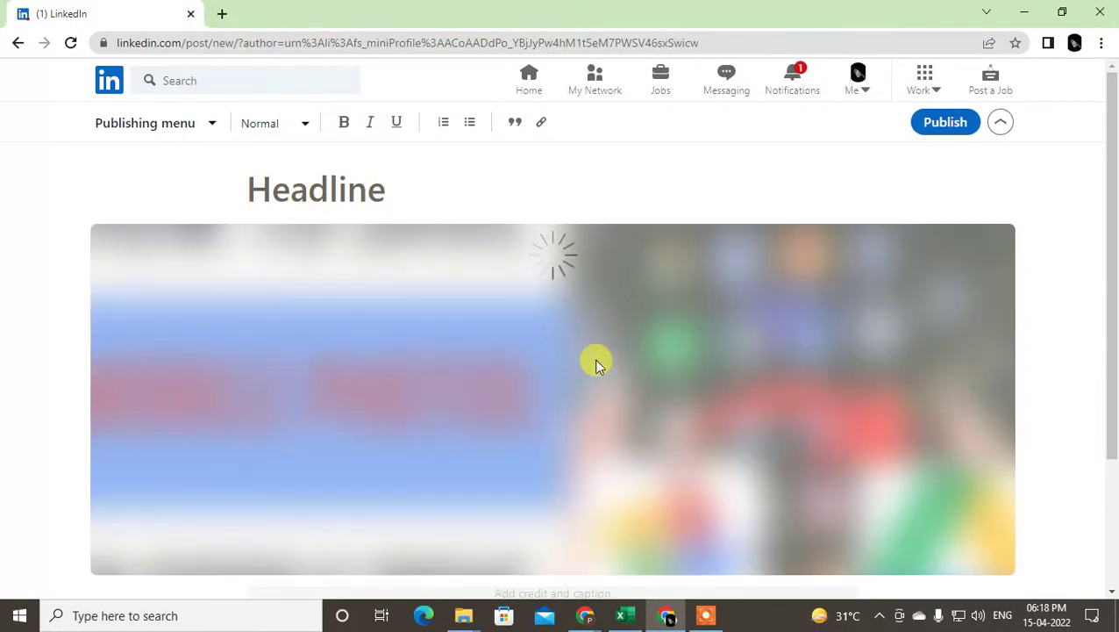
{"action": "left_click", "coordinate": [300, 185]}
{"action": "scroll", "coordinate": [448, 342], "scroll_direction": "down", "scroll_amount": 2}
{"action": "scroll", "coordinate": [482, 376], "scroll_direction": "up", "scroll_amount": 2}
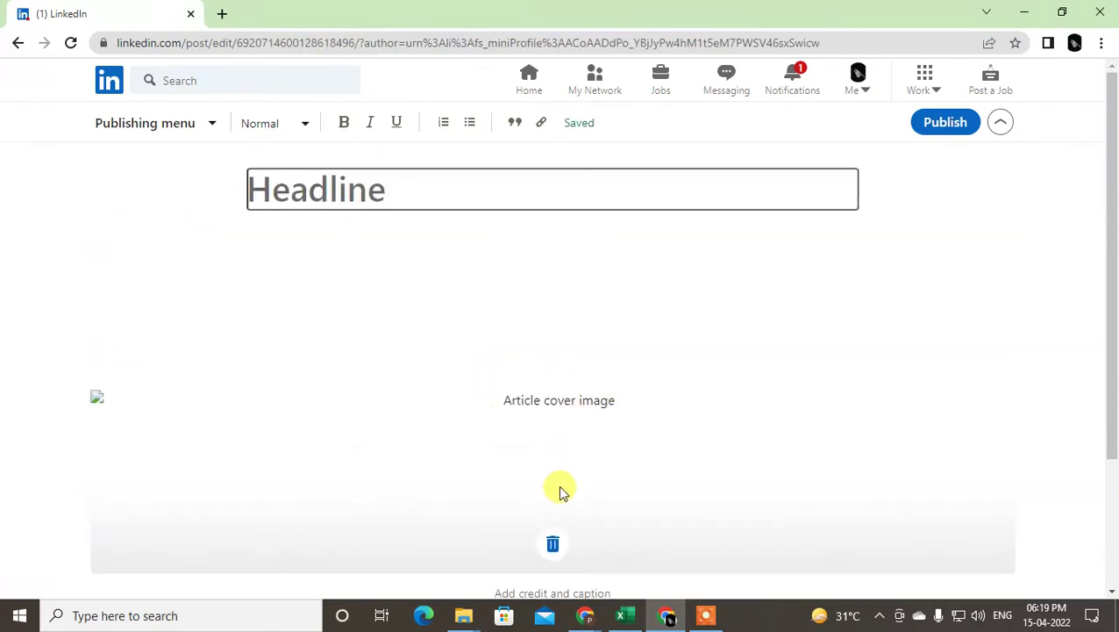
{"action": "left_click", "coordinate": [1020, 243]}
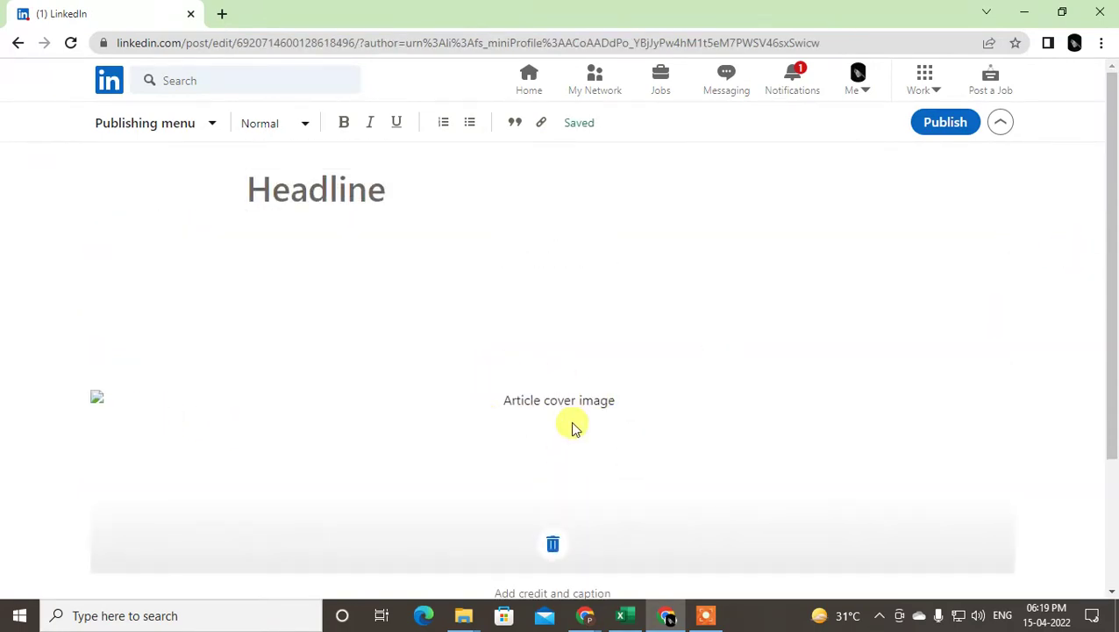
{"action": "scroll", "coordinate": [571, 427], "scroll_direction": "down", "scroll_amount": 2}
{"action": "left_click", "coordinate": [253, 530]}
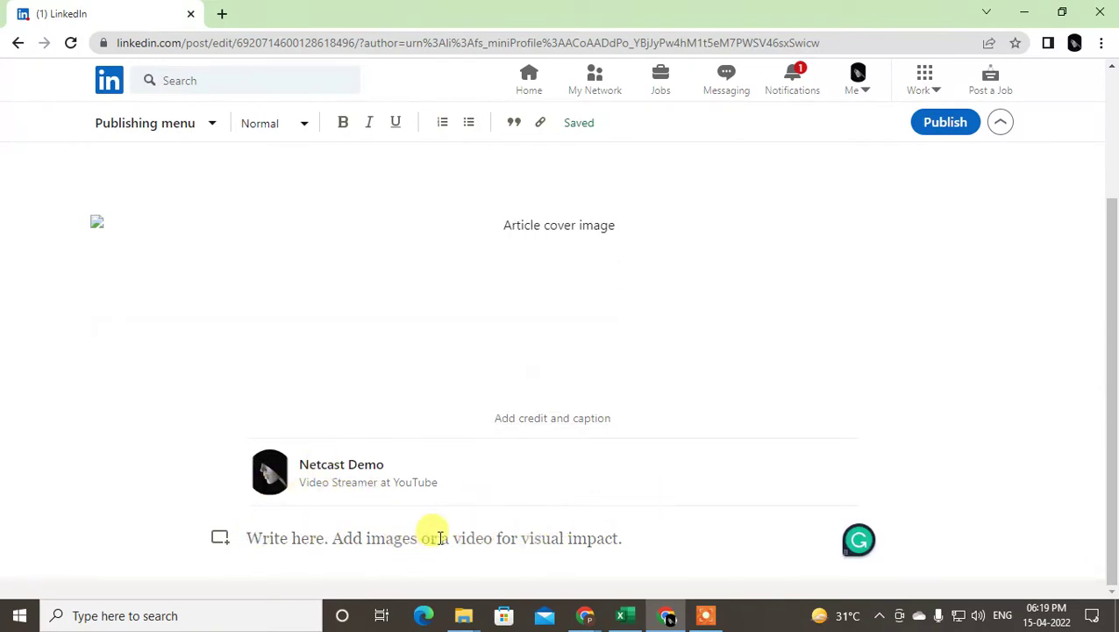
Start the article body with the line 'kindly subscribe my channel'.
{"action": "type", "text": "youtube"}
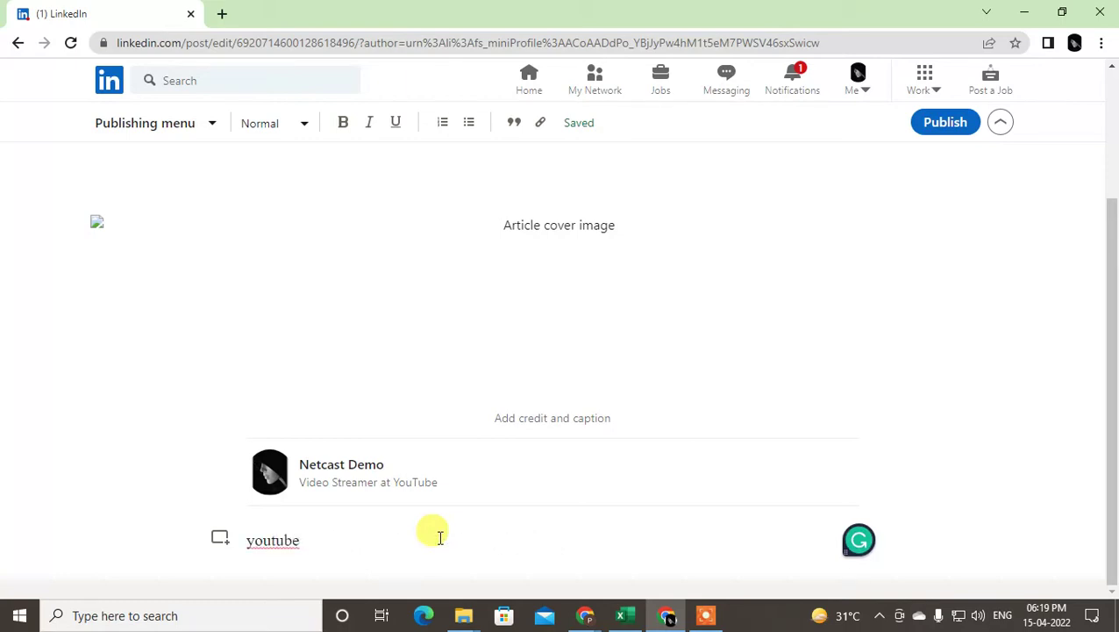
{"action": "key", "text": "BackSpace"}
{"action": "type", "text": "kindly subscribe my channel"}
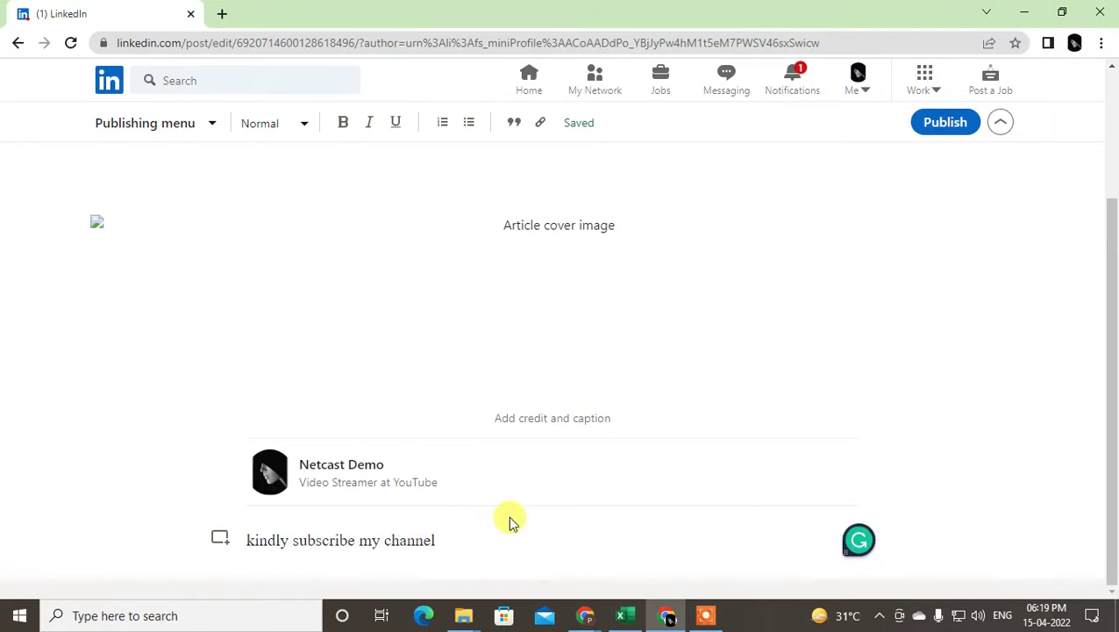
Enter the headline 'Netcast webtech zone', correcting the typos.
{"action": "scroll", "coordinate": [412, 404], "scroll_direction": "up", "scroll_amount": 2}
{"action": "left_click", "coordinate": [297, 192]}
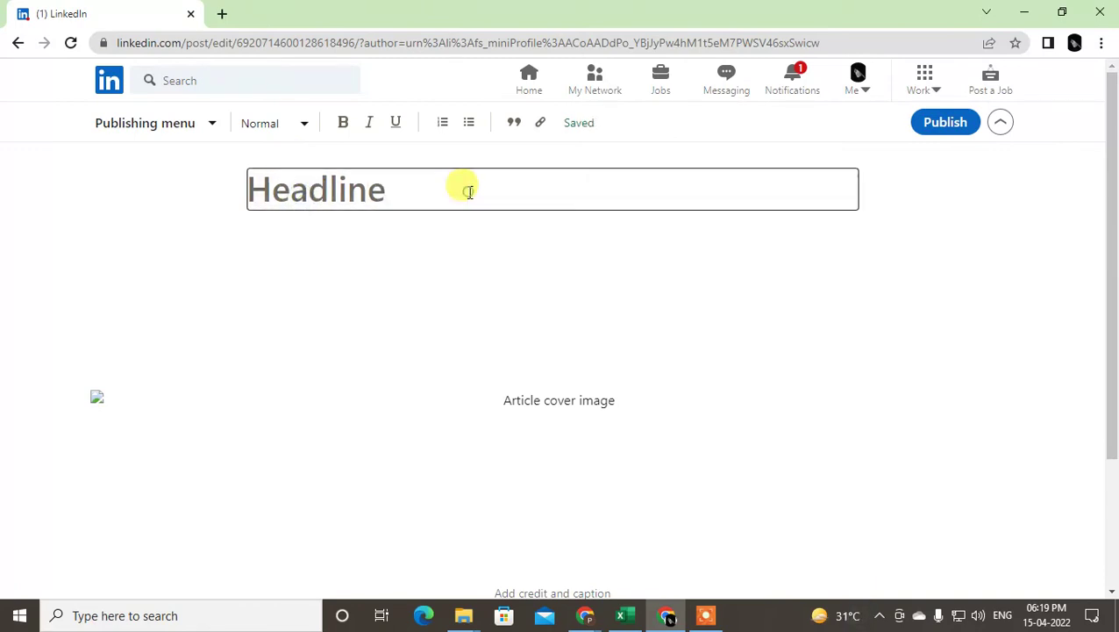
{"action": "left_click", "coordinate": [465, 189]}
{"action": "left_click", "coordinate": [352, 193]}
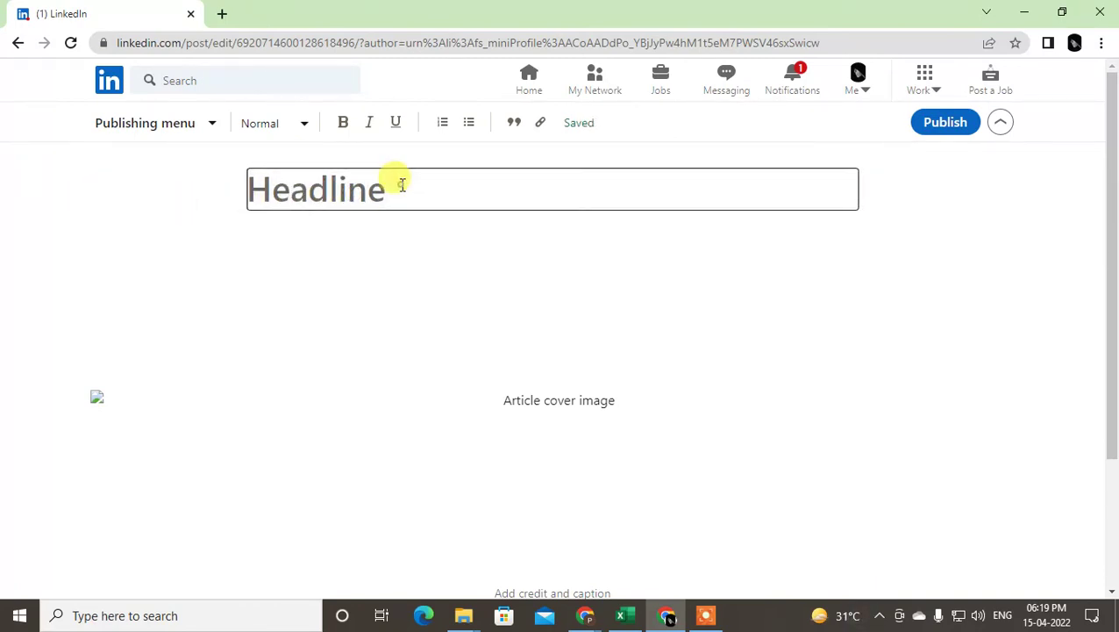
{"action": "type", "text": "necat"}
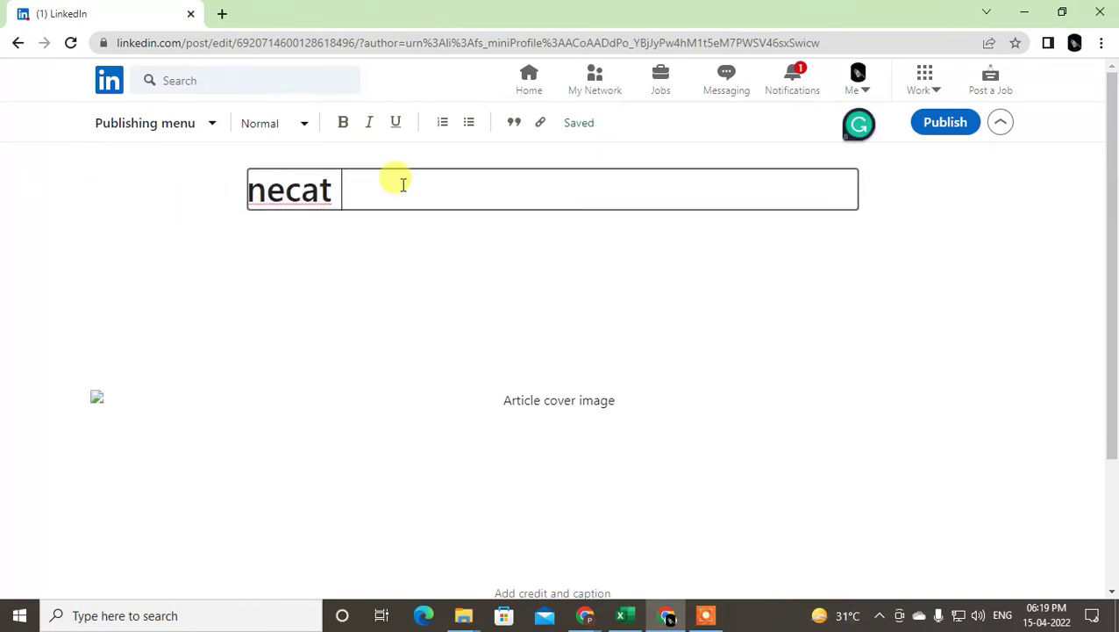
{"action": "key", "text": "BackSpace"}
{"action": "key", "text": "BackSpace"}
{"action": "key", "text": "BackSpace"}
{"action": "key", "text": "BackSpace"}
{"action": "key", "text": "BackSpace"}
{"action": "type", "text": "Netcast webteh"}
{"action": "key", "text": "BackSpace"}
{"action": "key", "text": "BackSpace"}
{"action": "type", "text": "ech zone"}
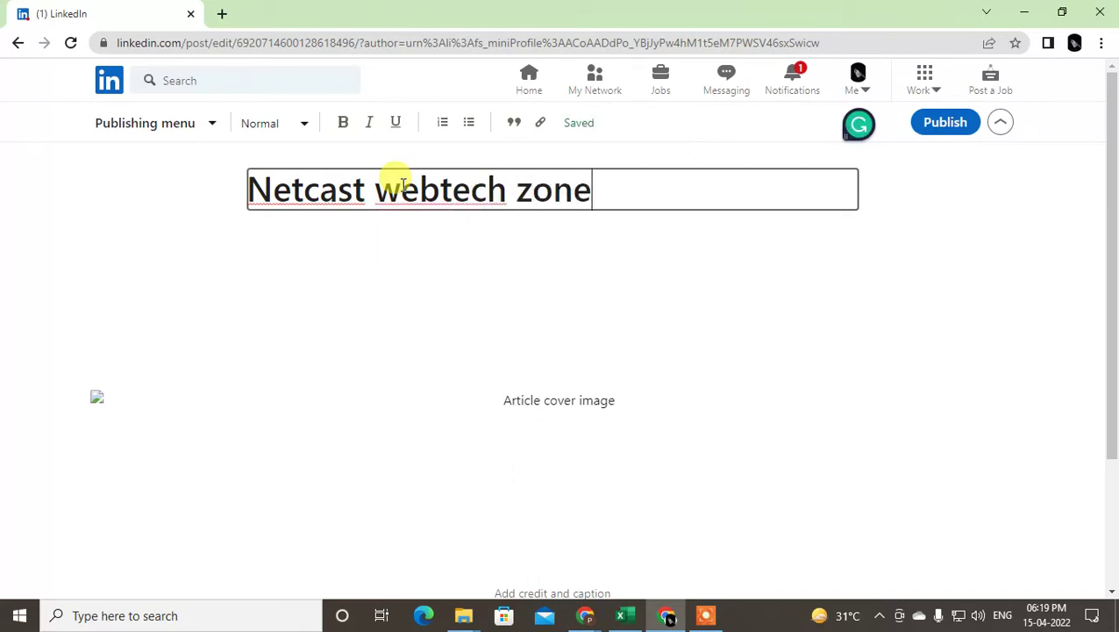
{"action": "scroll", "coordinate": [380, 140], "scroll_direction": "down", "scroll_amount": 2}
Make the line 'kindly subscribe my channel' a Heading 1.
{"action": "scroll", "coordinate": [250, 204], "scroll_direction": "up", "scroll_amount": 2}
{"action": "scroll", "coordinate": [300, 304], "scroll_direction": "down", "scroll_amount": 2}
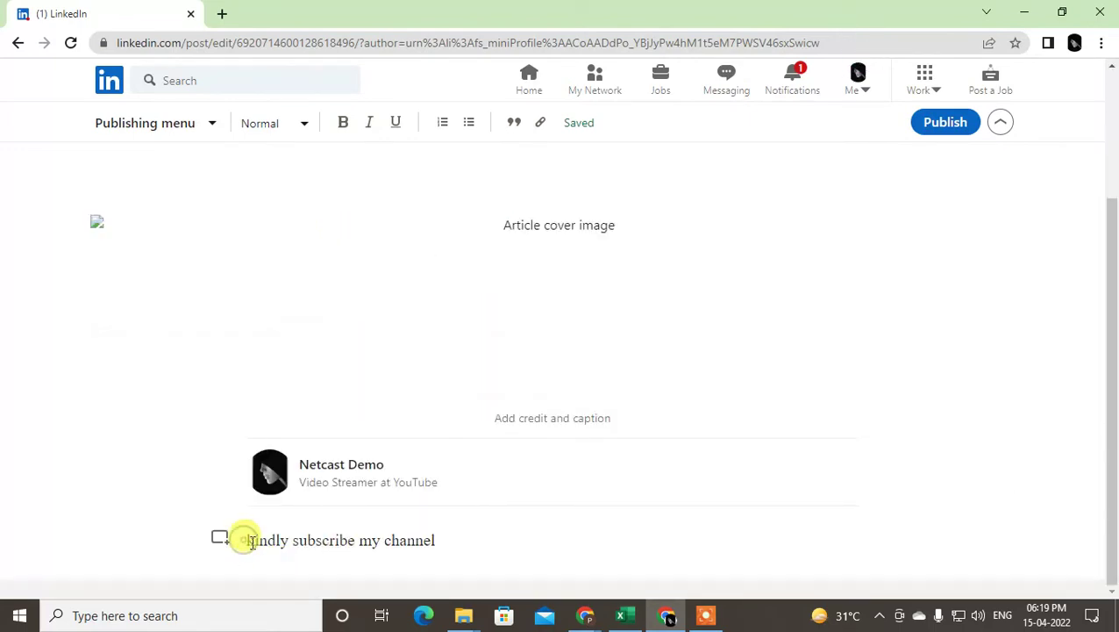
{"action": "left_click_drag", "start_coordinate": [250, 541], "coordinate": [456, 539]}
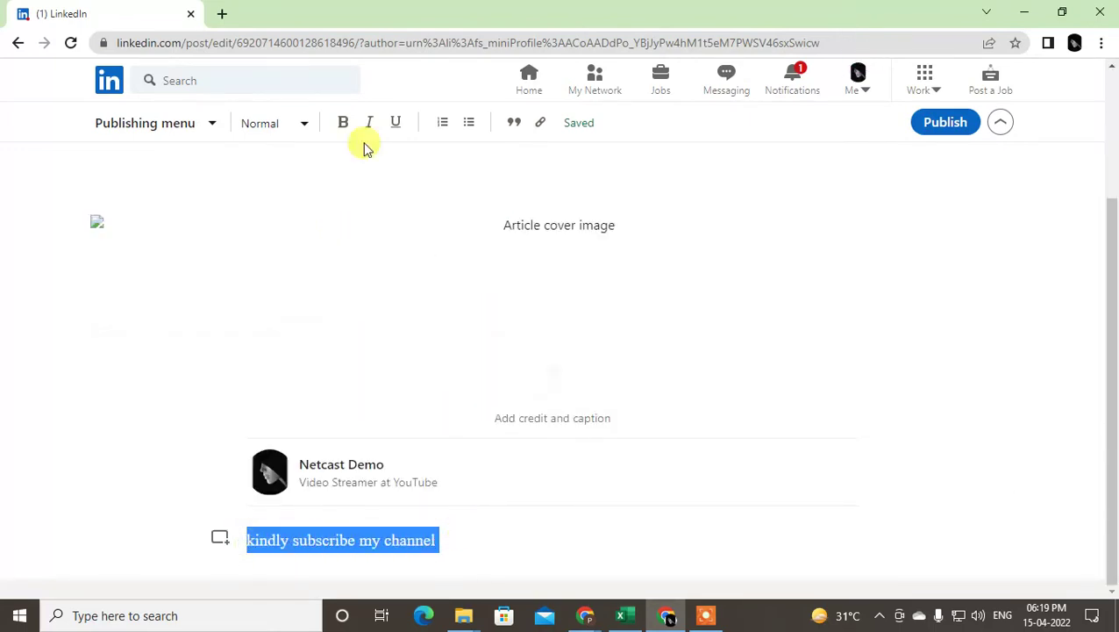
{"action": "left_click", "coordinate": [299, 125]}
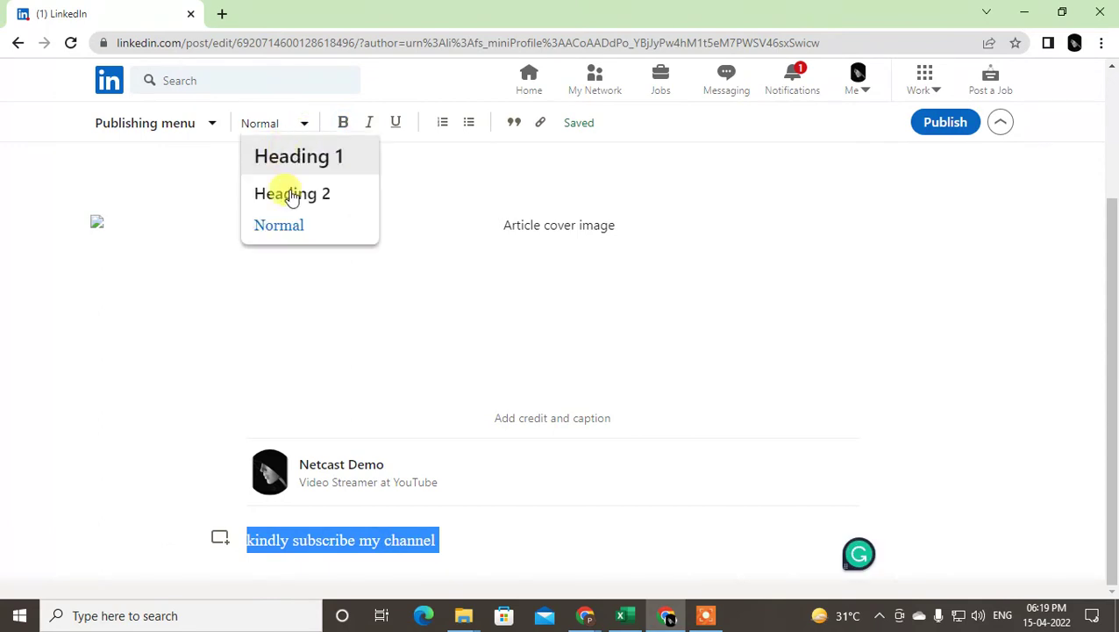
{"action": "left_click", "coordinate": [338, 158]}
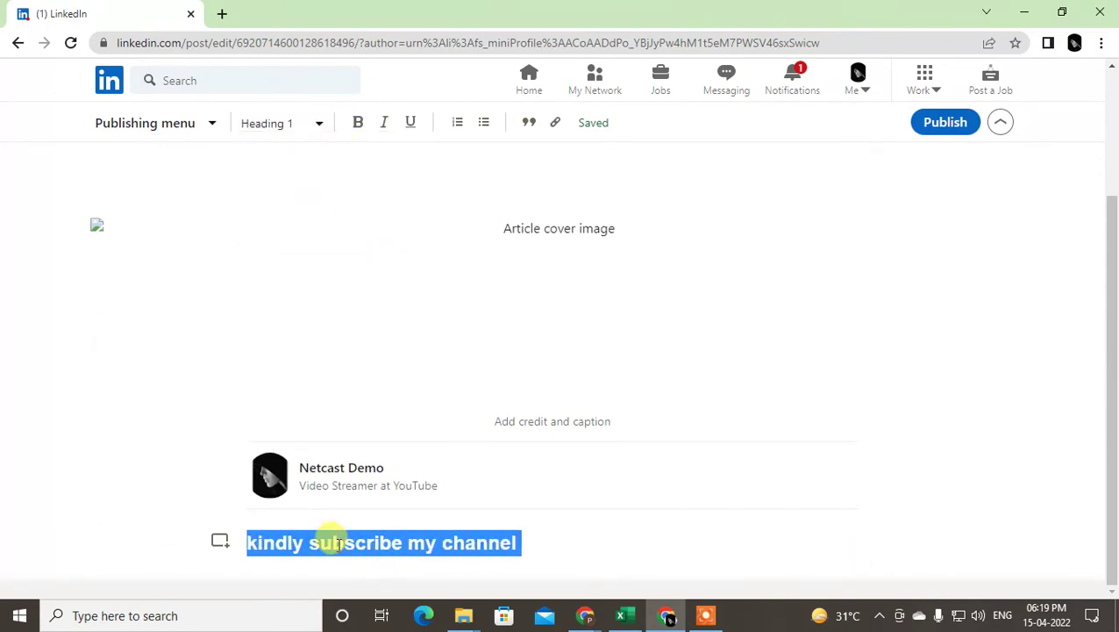
Add a paragraph below about sharing technical knowledge videos for tech problems, correcting 'knowledge'.
{"action": "left_click", "coordinate": [333, 542]}
{"action": "left_click", "coordinate": [529, 541]}
{"action": "key", "text": "Return"}
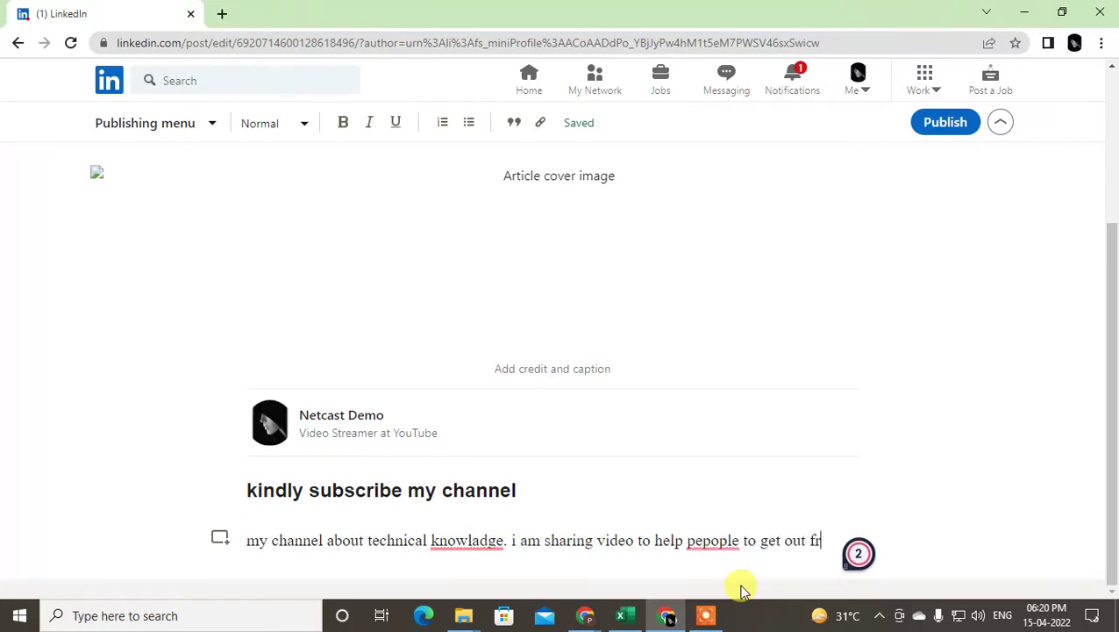
{"action": "type", "text": "ere"}
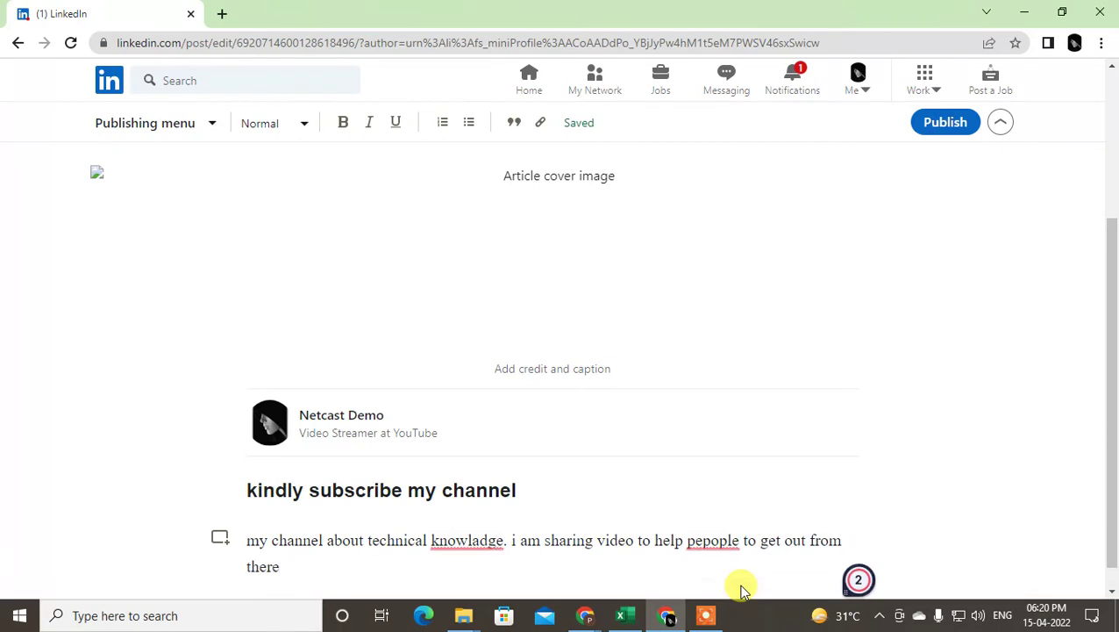
{"action": "type", "text": " tech problems"}
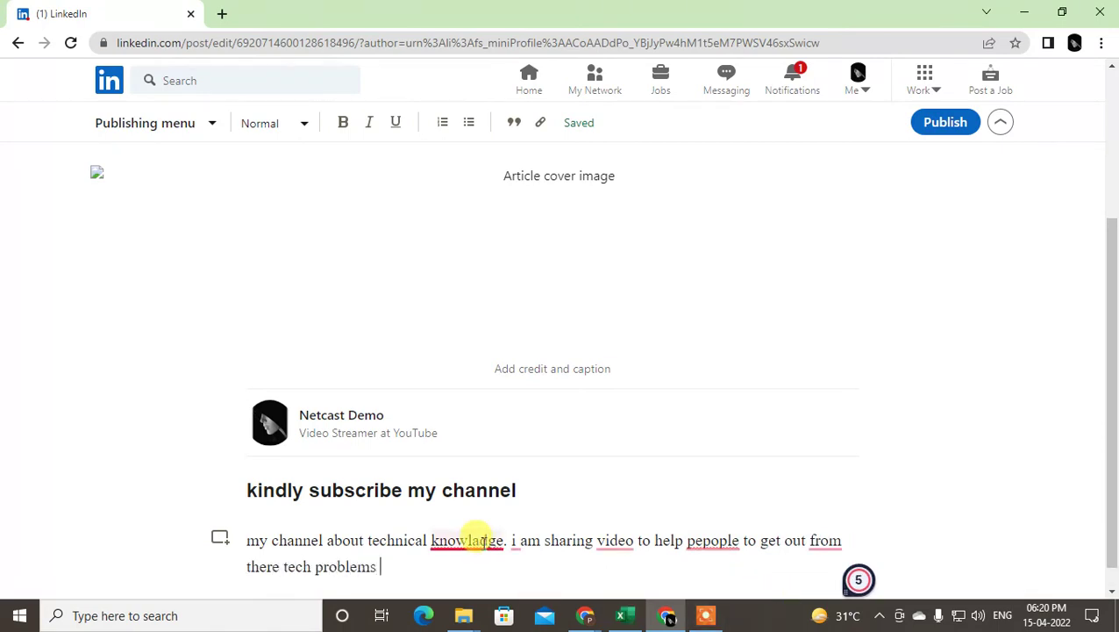
{"action": "mouse_move", "coordinate": [467, 539]}
{"action": "left_click", "coordinate": [509, 475]}
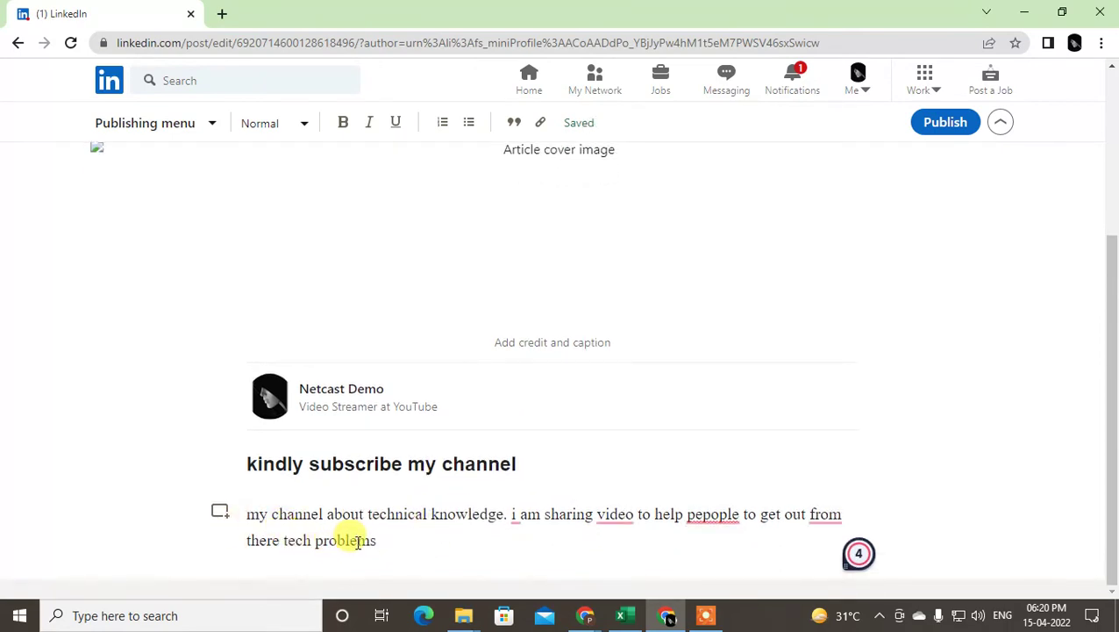
{"action": "left_click_drag", "start_coordinate": [382, 539], "coordinate": [281, 536]}
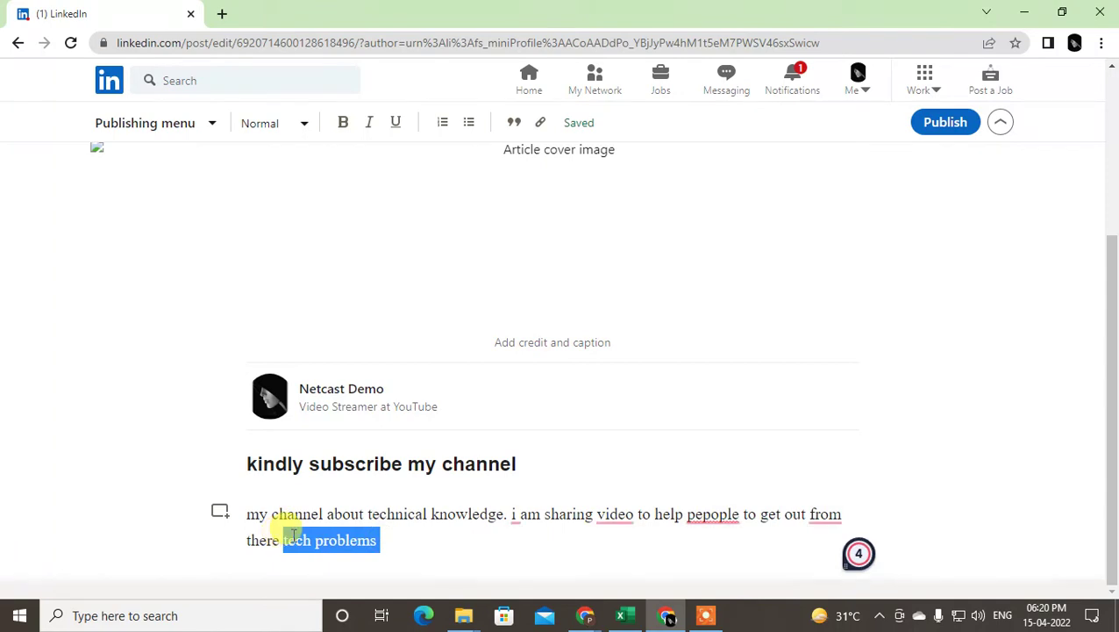
{"action": "left_click", "coordinate": [541, 123]}
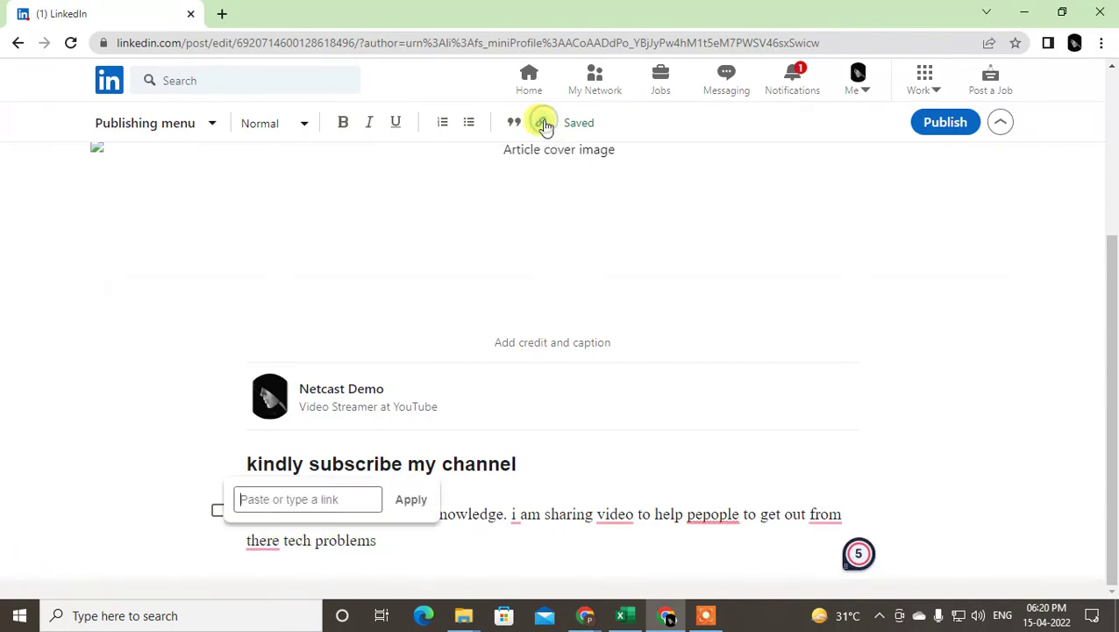
{"action": "type", "text": "www.youtube.com"}
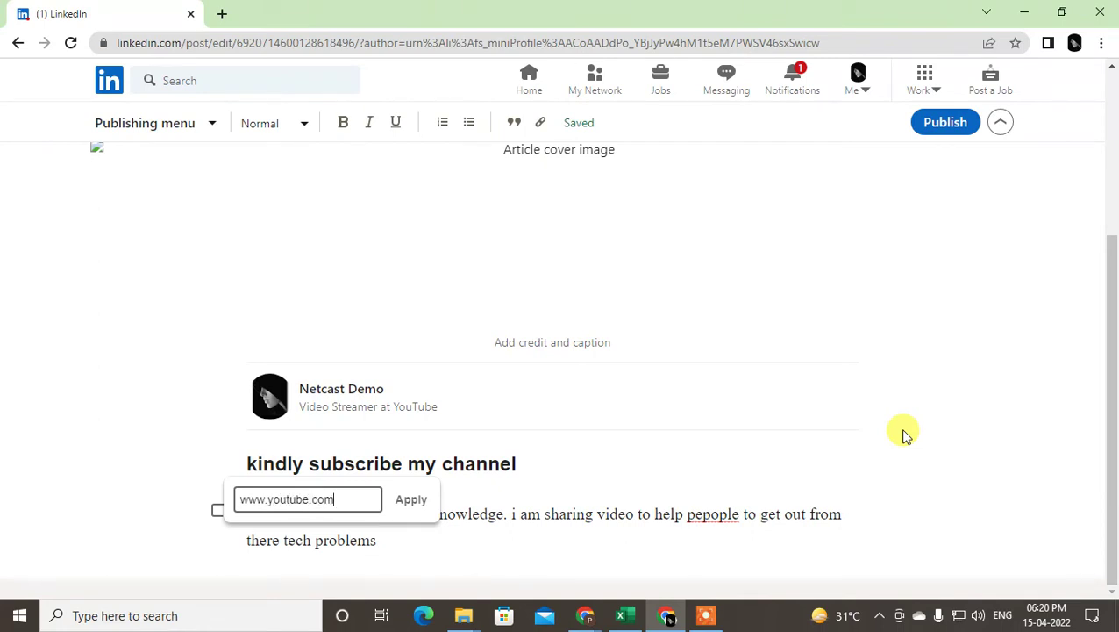
{"action": "left_click", "coordinate": [409, 502]}
{"action": "left_click", "coordinate": [373, 541]}
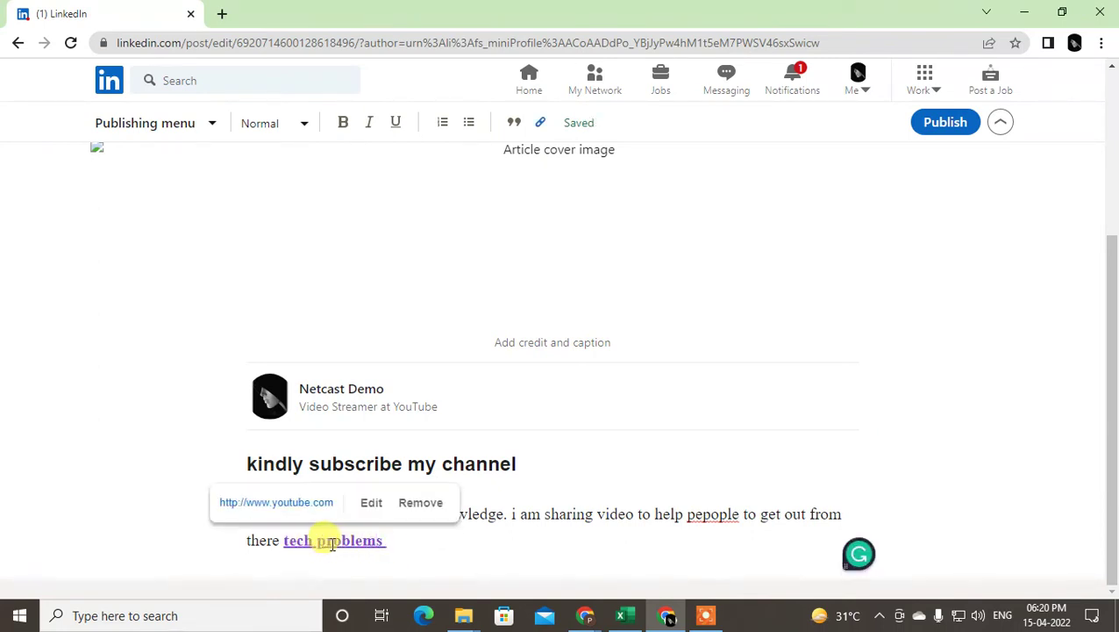
{"action": "left_click", "coordinate": [390, 541]}
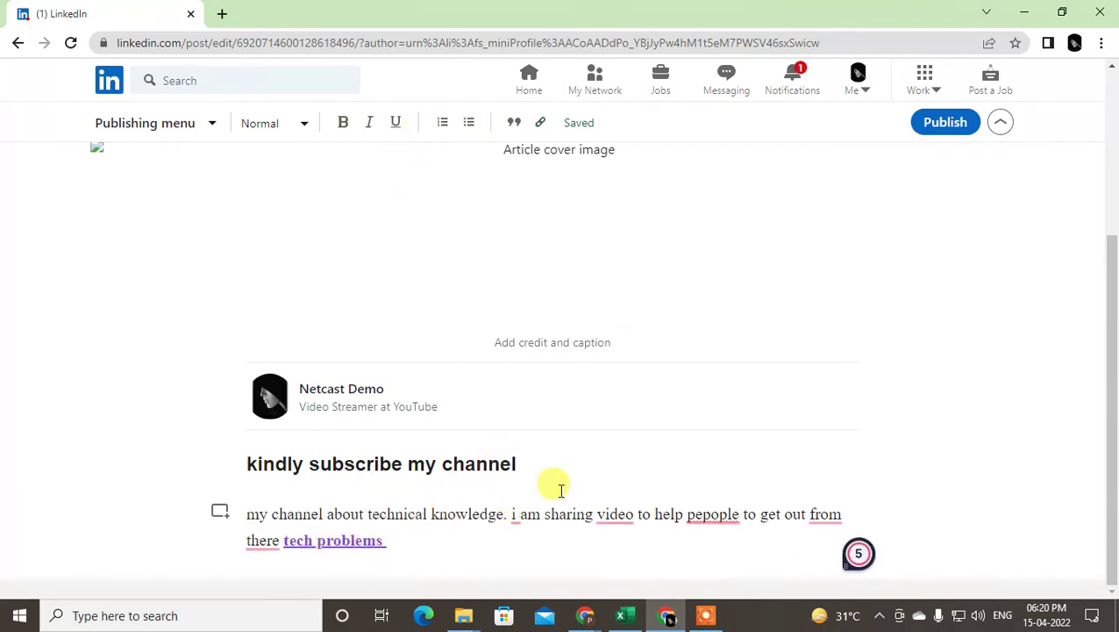
{"action": "left_click_drag", "start_coordinate": [520, 512], "coordinate": [633, 511]}
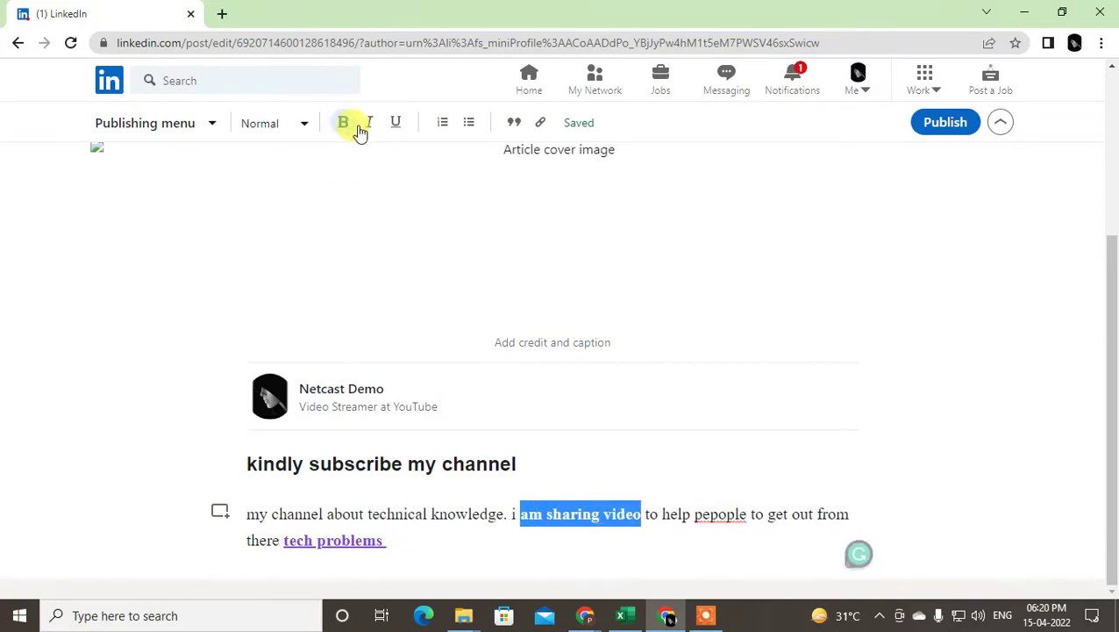
{"action": "left_click", "coordinate": [631, 520]}
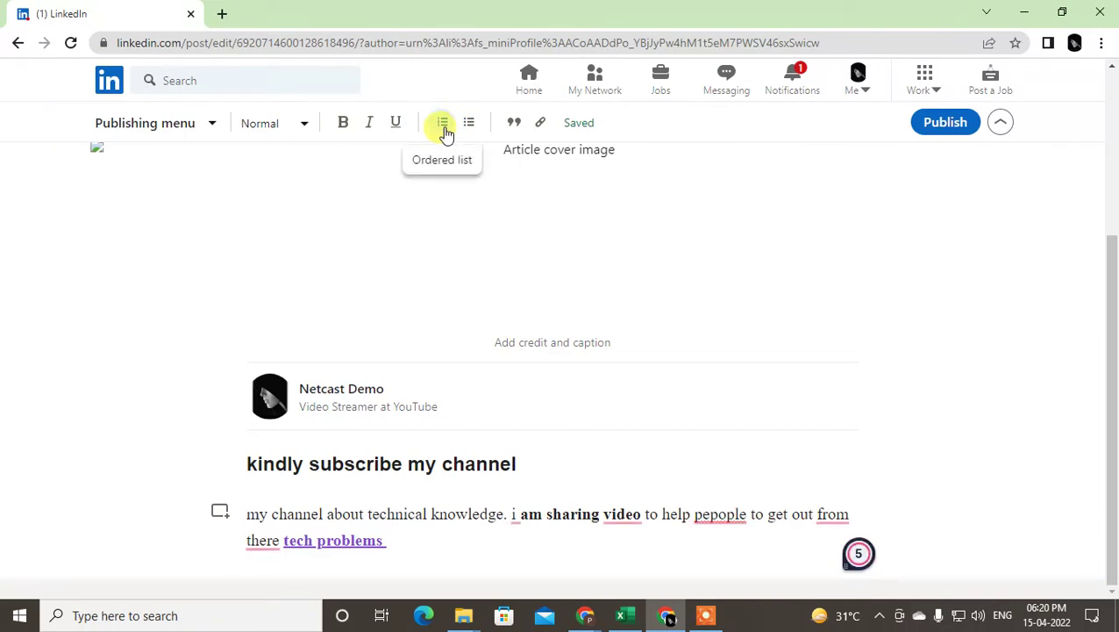
Start a numbered list below the paragraph with the item 'my cahnnel'.
{"action": "left_click", "coordinate": [400, 537]}
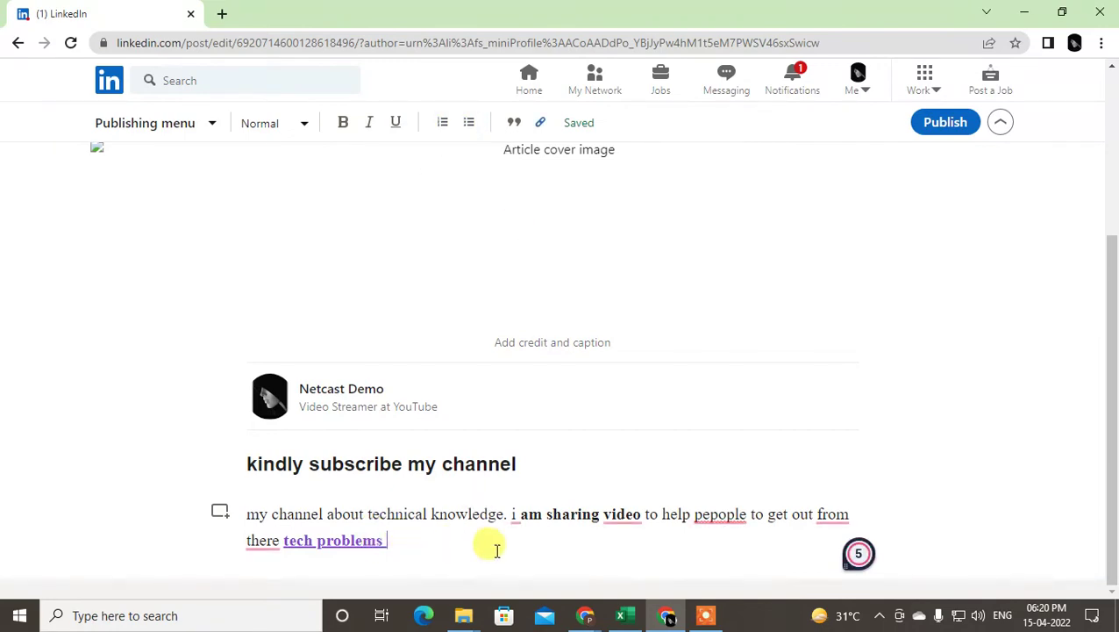
{"action": "key", "text": "Return"}
{"action": "left_click", "coordinate": [443, 123]}
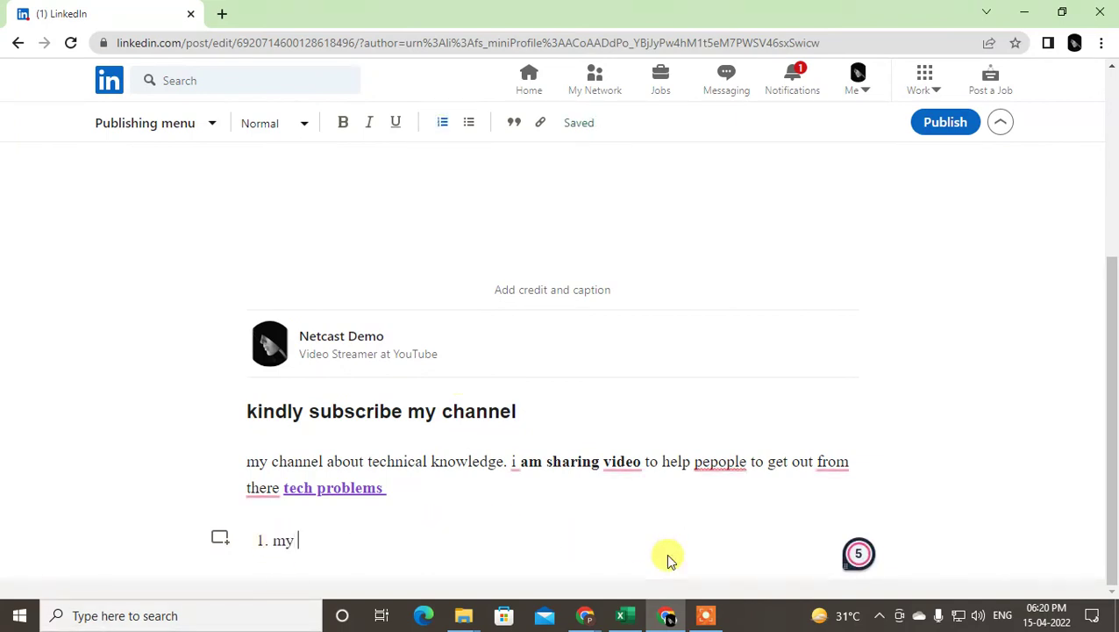
{"action": "type", "text": "my cahnnel"}
{"action": "key", "text": "Return"}
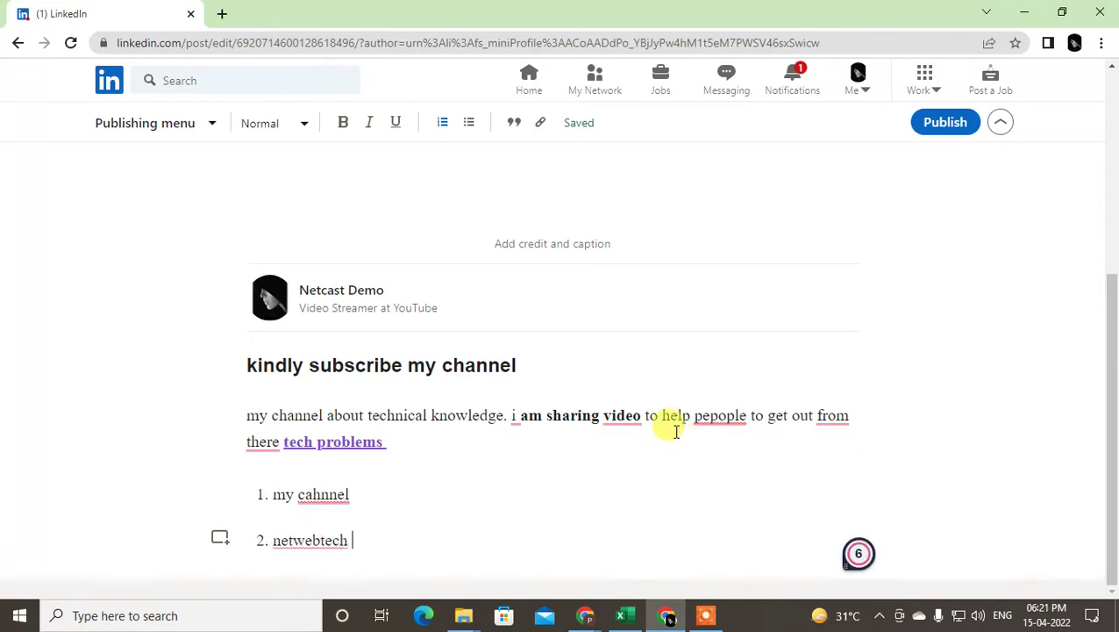
Keep 'netwebtech' as list item 2 and turn the next line into plain text.
{"action": "left_click", "coordinate": [445, 125]}
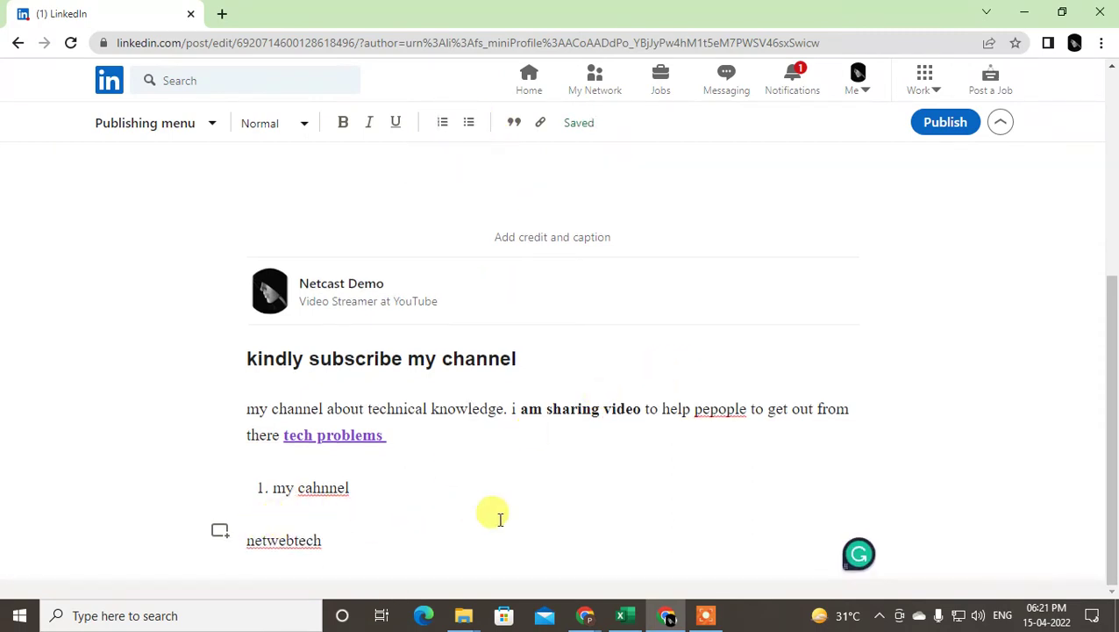
{"action": "key", "text": "ctrl+z"}
{"action": "left_click", "coordinate": [433, 539]}
{"action": "key", "text": "Return"}
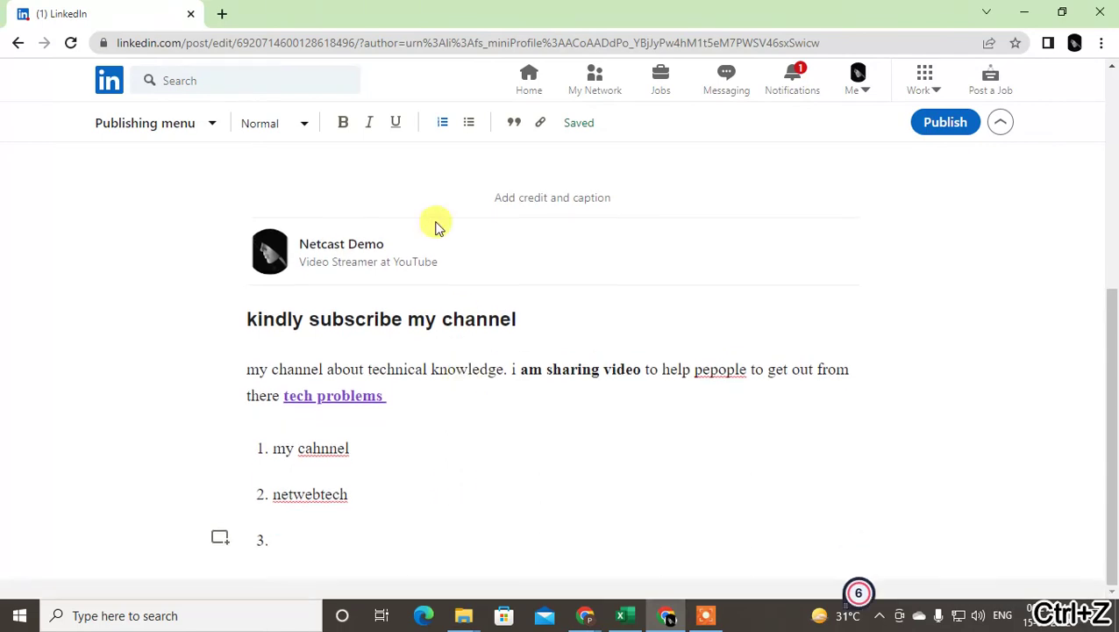
{"action": "left_click", "coordinate": [445, 125]}
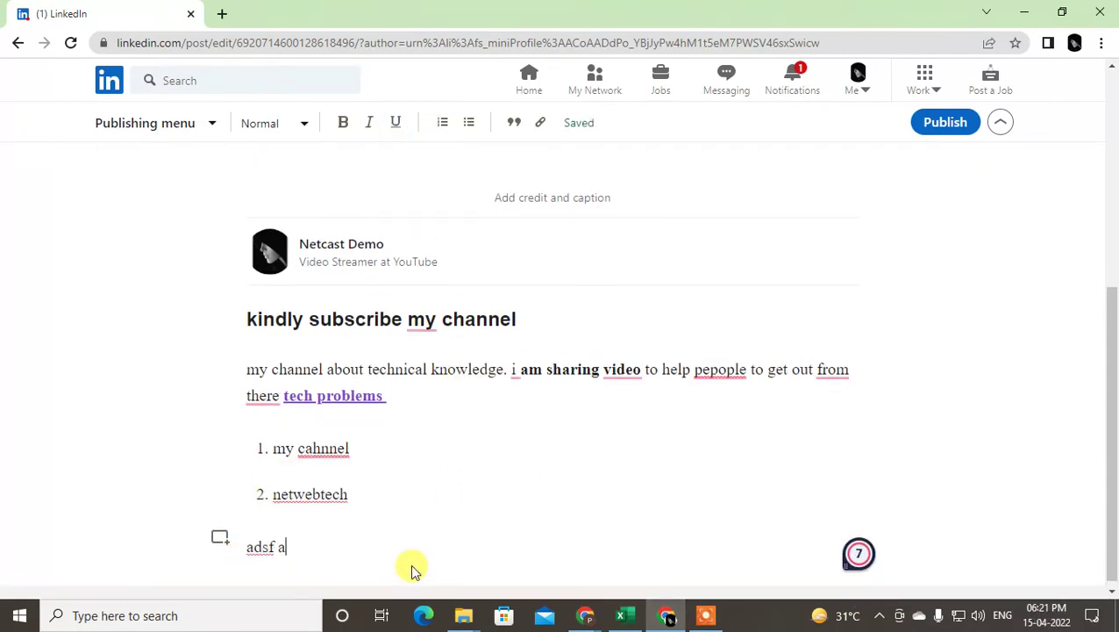
Type 'adsf asdf asdf asdf' below the list and make it a Heading 2.
{"action": "type", "text": "adsf asdf asdf asdf"}
{"action": "left_click_drag", "start_coordinate": [412, 540], "coordinate": [244, 541]}
{"action": "left_click", "coordinate": [292, 125]}
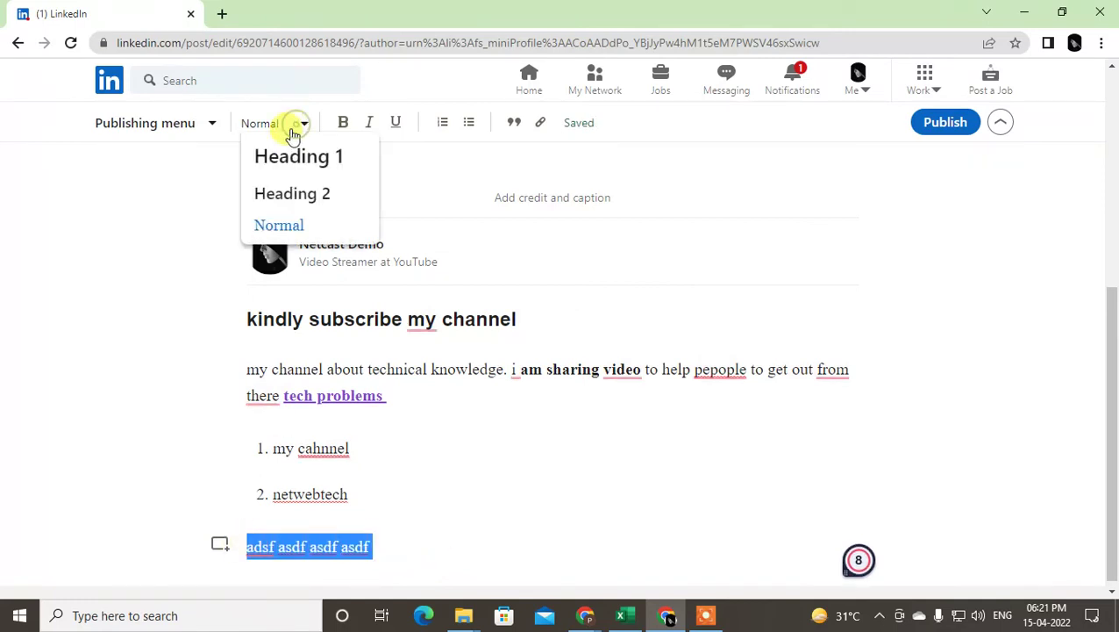
{"action": "left_click", "coordinate": [300, 194]}
{"action": "left_click", "coordinate": [321, 545]}
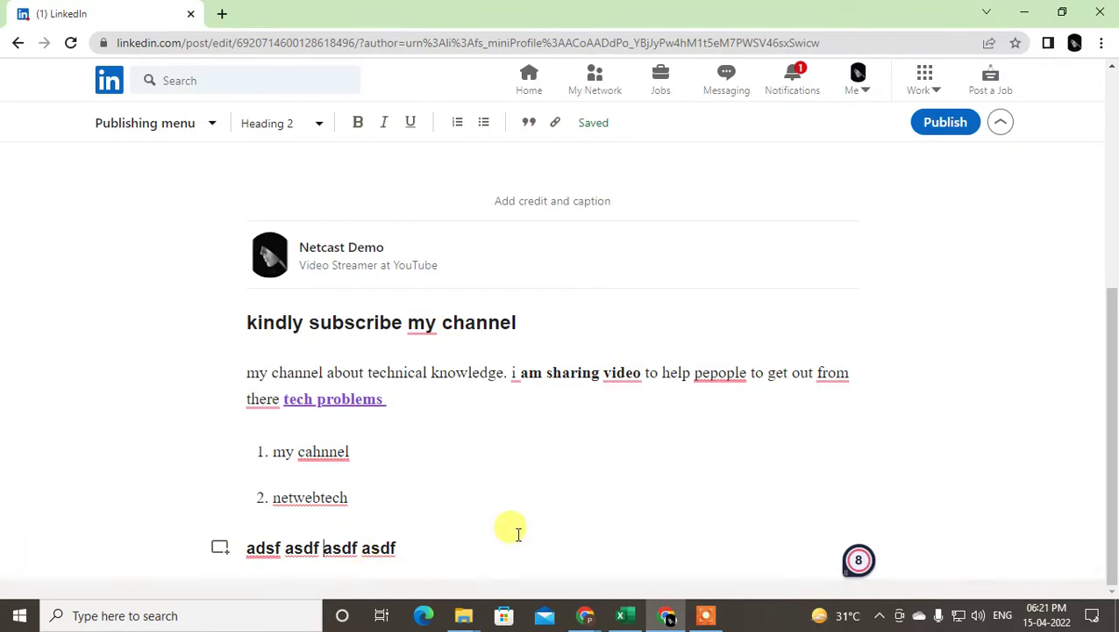
{"action": "scroll", "coordinate": [704, 352], "scroll_direction": "up", "scroll_amount": 4}
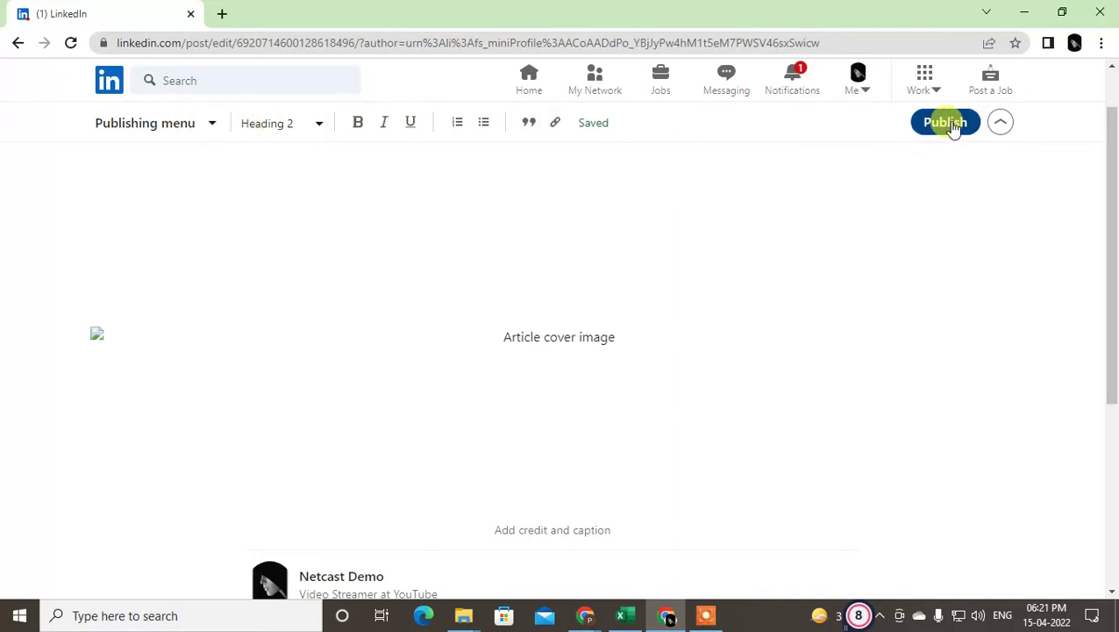
{"action": "scroll", "coordinate": [774, 505], "scroll_direction": "down", "scroll_amount": 4}
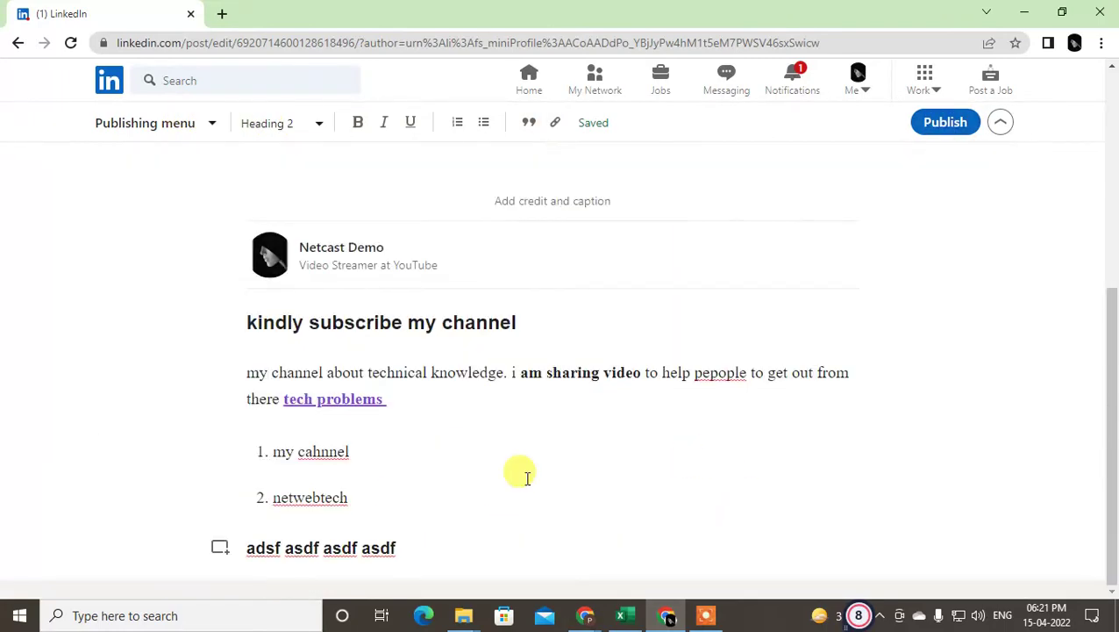
Start publishing the article and write 'asdfsadf' as the share post text.
{"action": "left_click", "coordinate": [937, 127]}
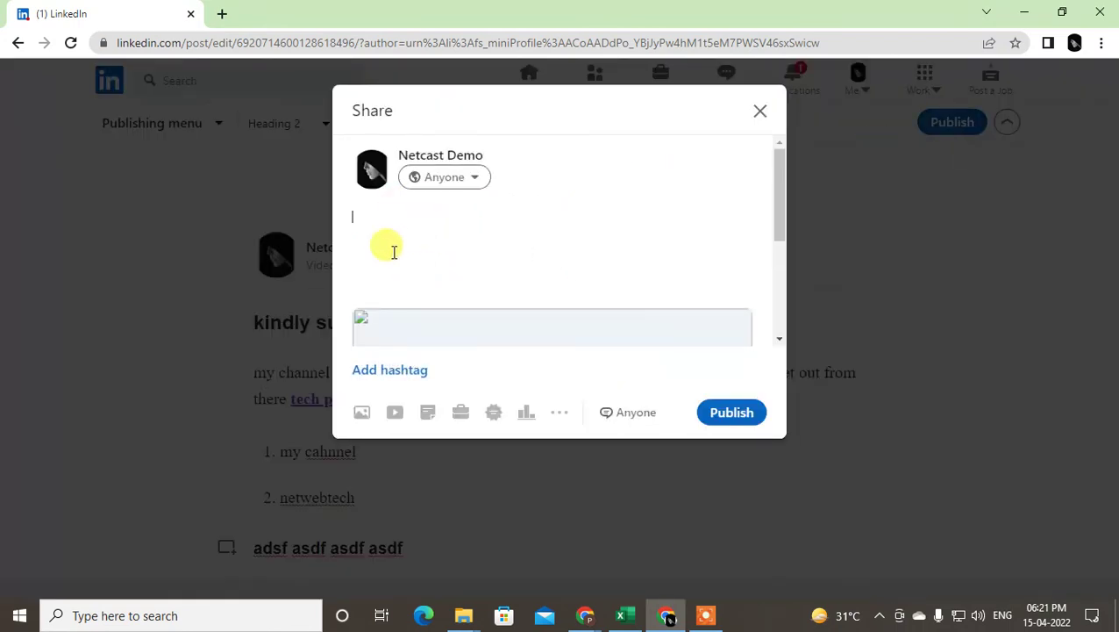
{"action": "scroll", "coordinate": [455, 246], "scroll_direction": "down", "scroll_amount": 2}
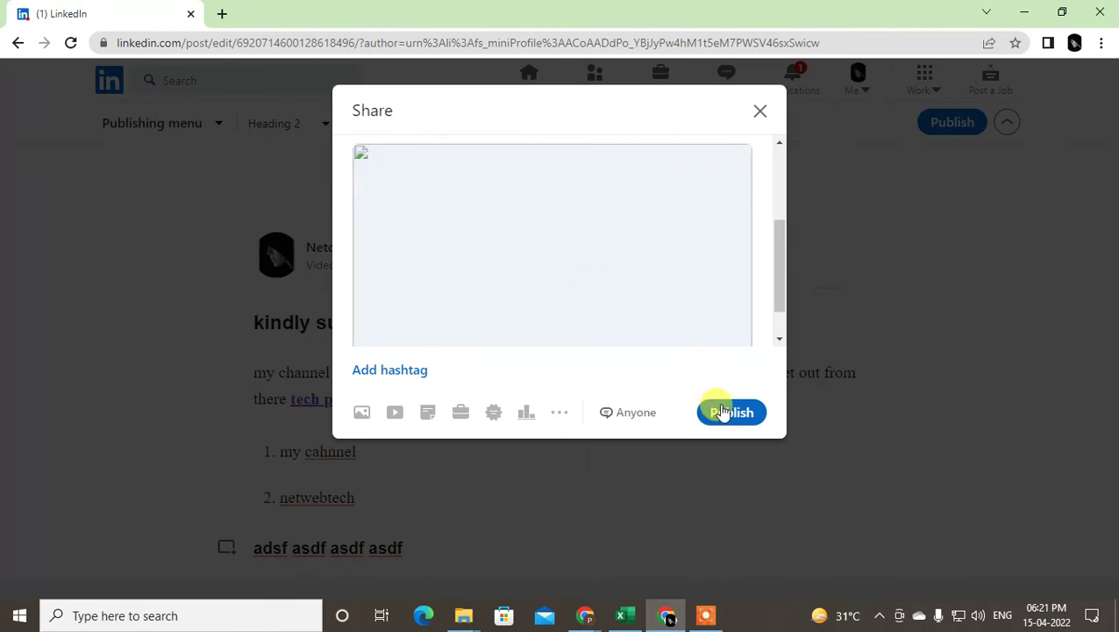
{"action": "scroll", "coordinate": [418, 206], "scroll_direction": "up", "scroll_amount": 2}
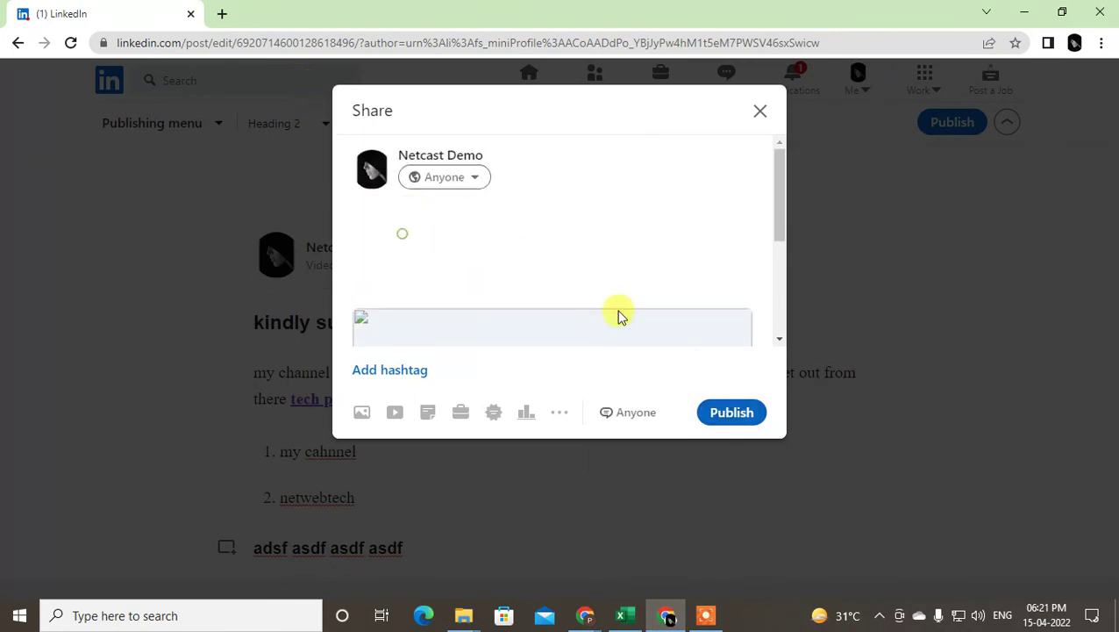
{"action": "type", "text": "asdfsadf"}
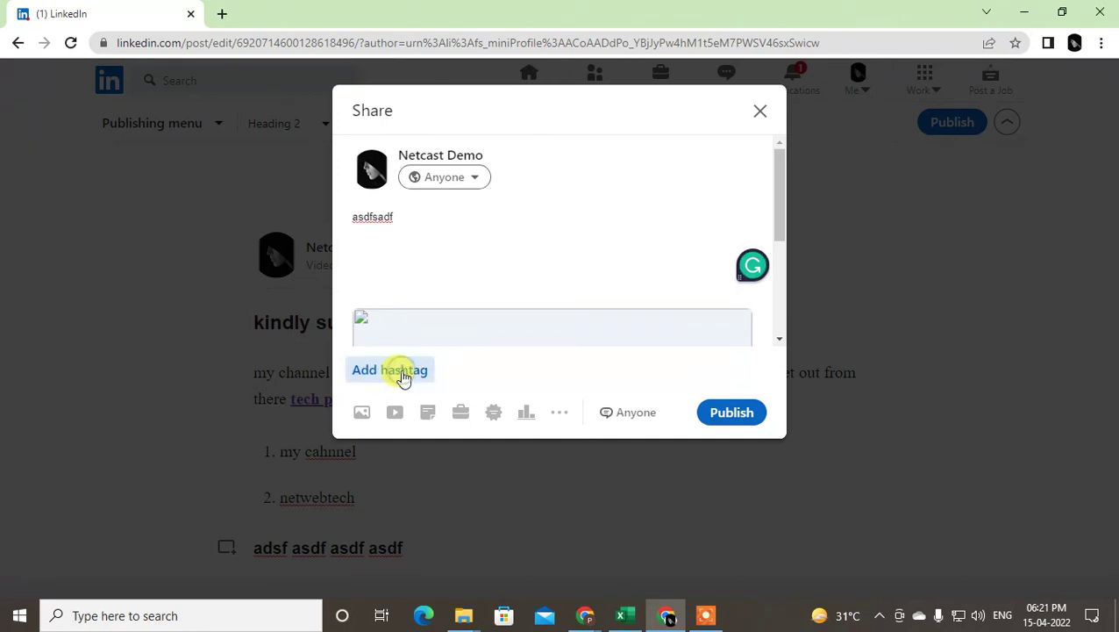
Add the hashtag #youtubers to the share post.
{"action": "left_click", "coordinate": [403, 372]}
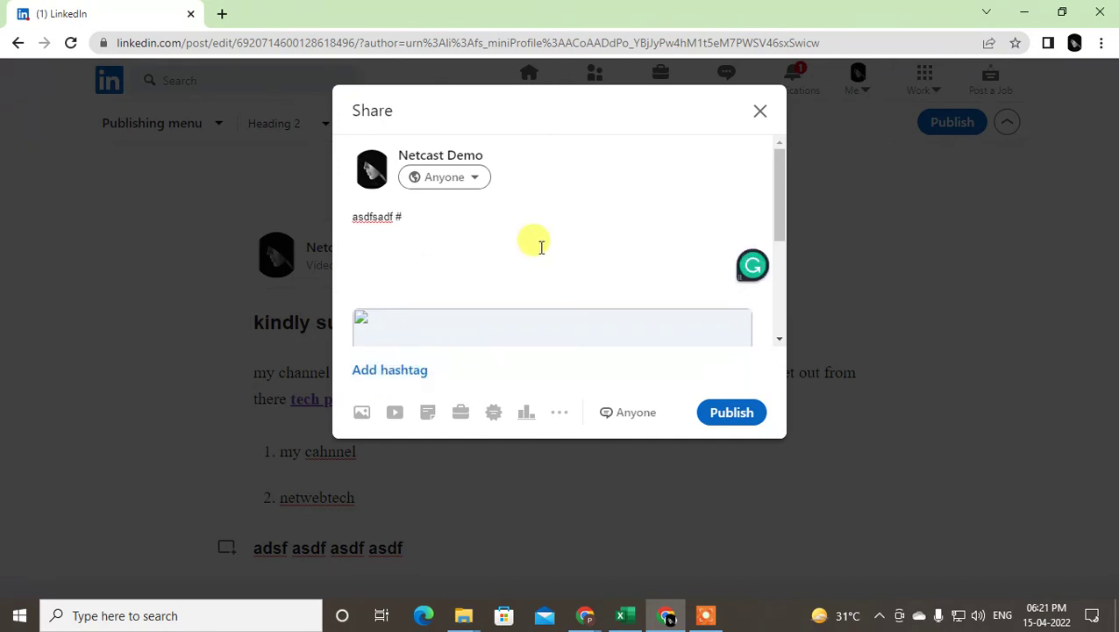
{"action": "left_click", "coordinate": [407, 372]}
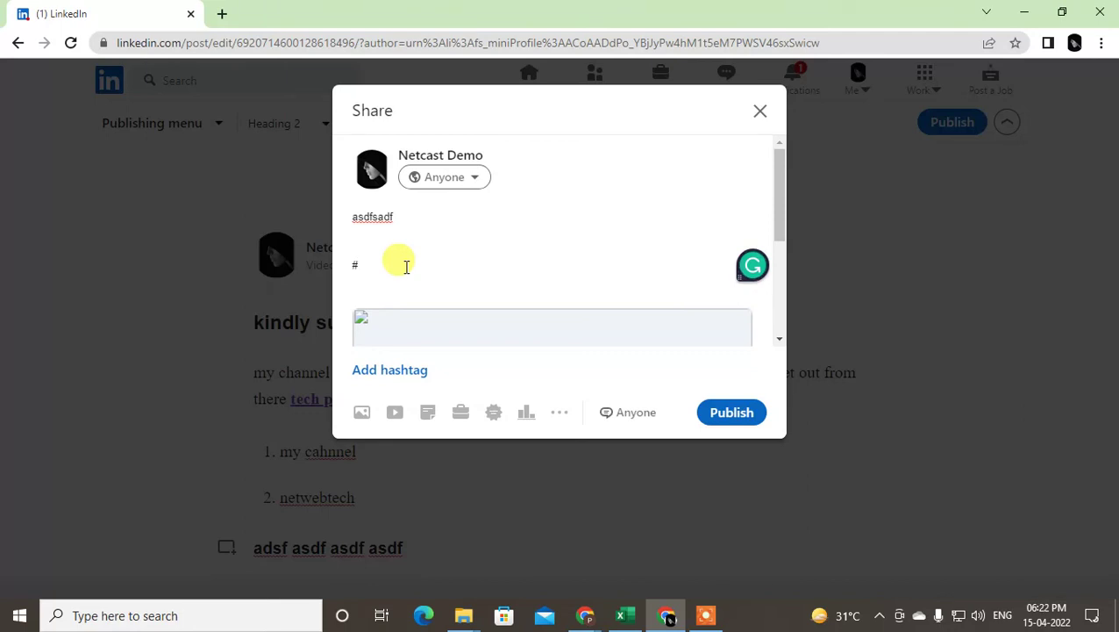
{"action": "type", "text": "Youu"}
{"action": "type", "text": "tu"}
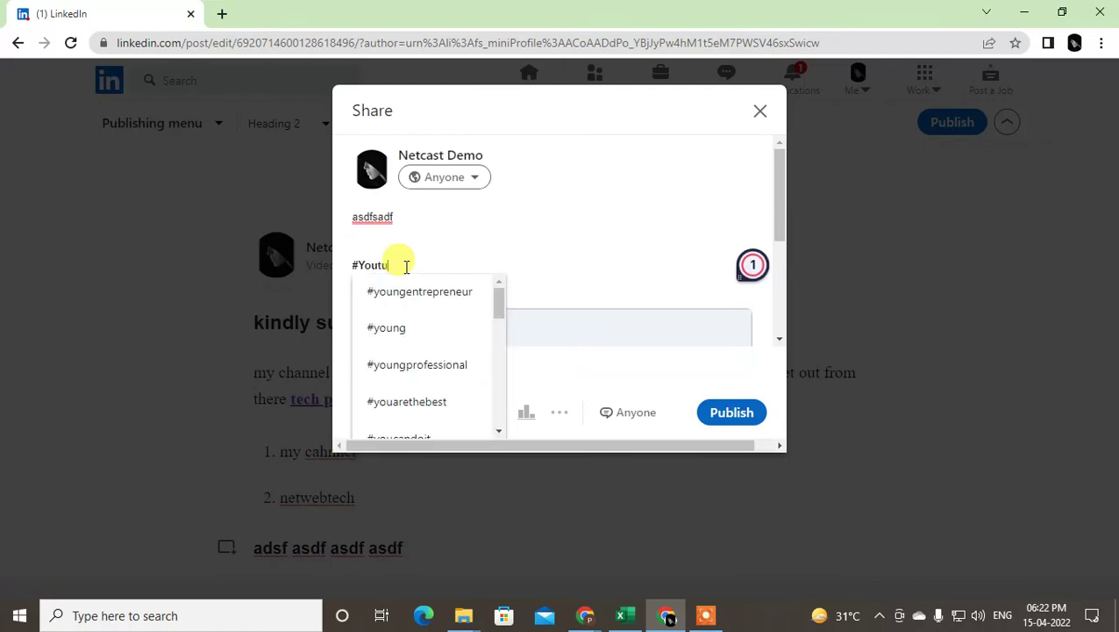
{"action": "type", "text": "ber"}
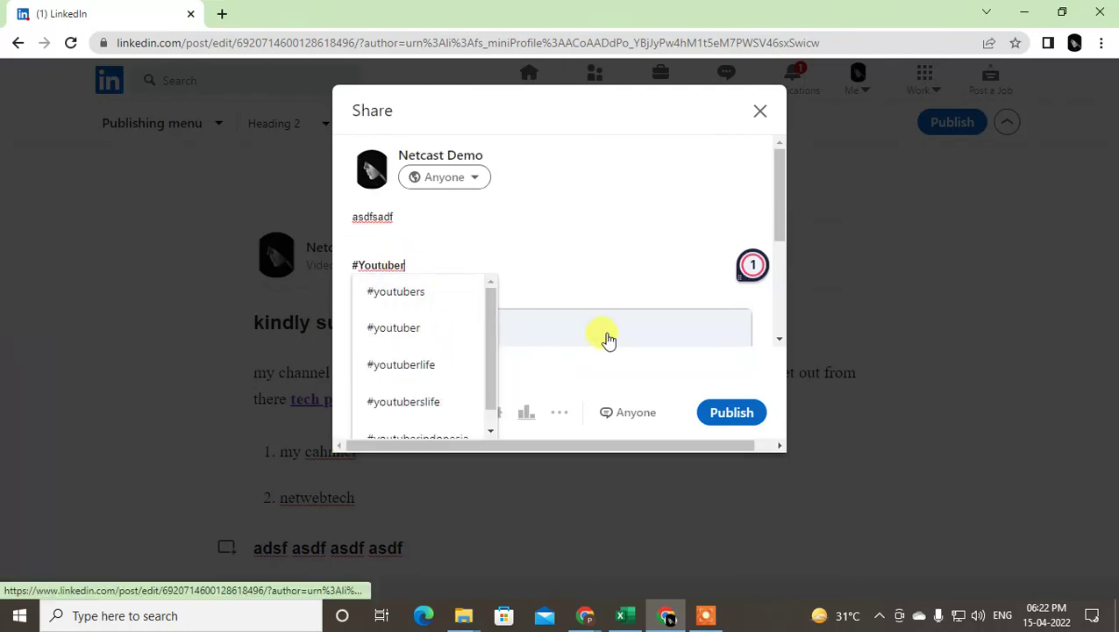
{"action": "left_click", "coordinate": [384, 293]}
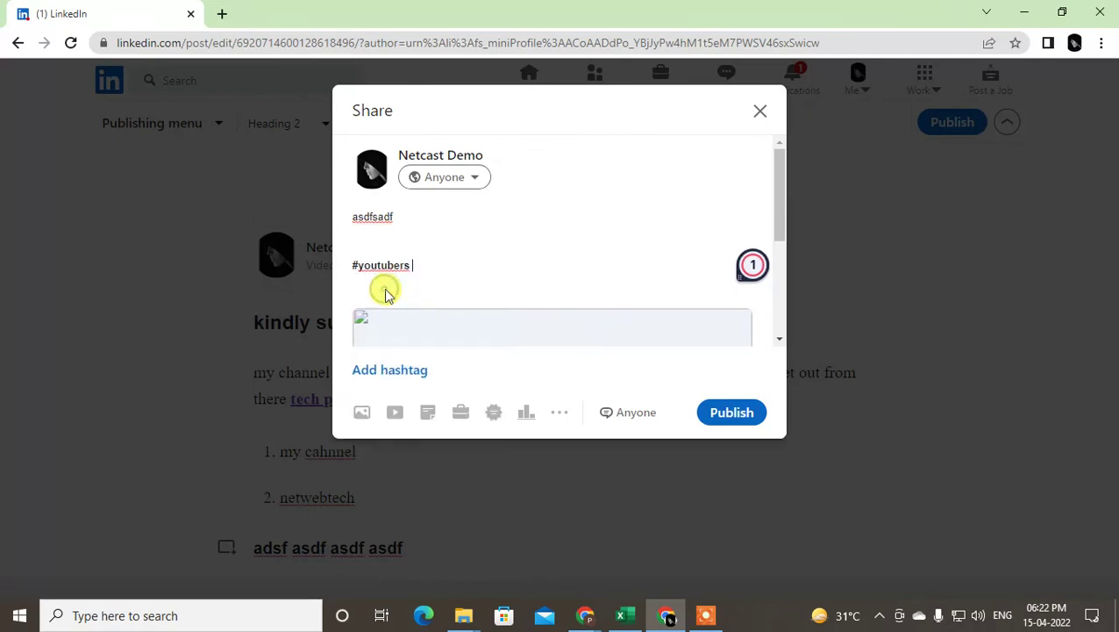
Publish the 'Netcast webtech zone' article with its share post, then open your own profile page from the home feed.
{"action": "left_click", "coordinate": [737, 413]}
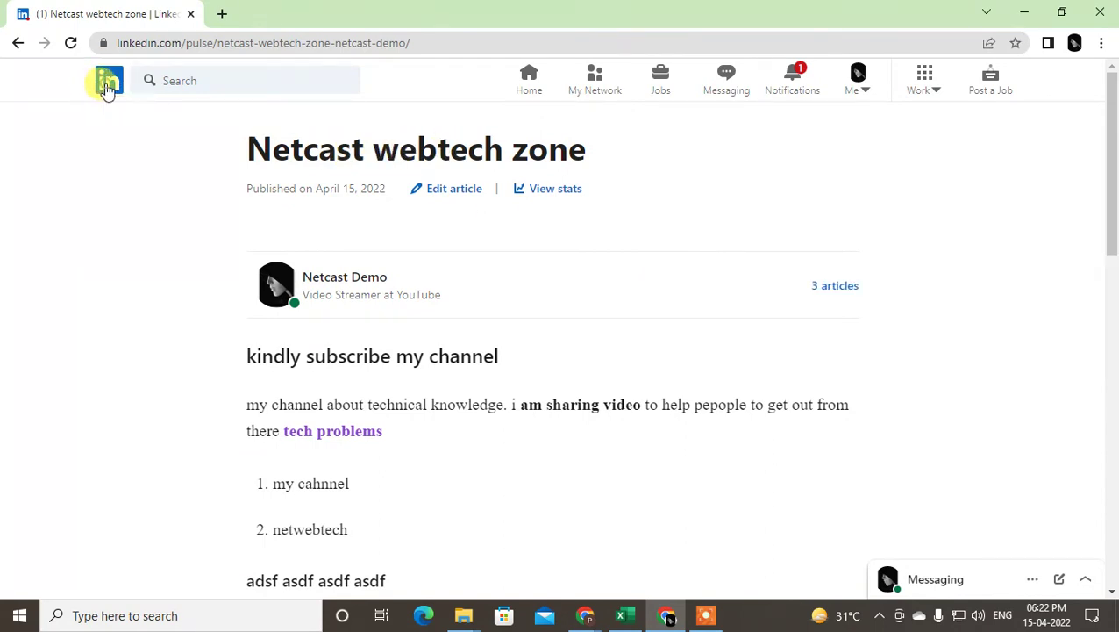
{"action": "left_click", "coordinate": [107, 85]}
{"action": "scroll", "coordinate": [432, 362], "scroll_direction": "down", "scroll_amount": 1}
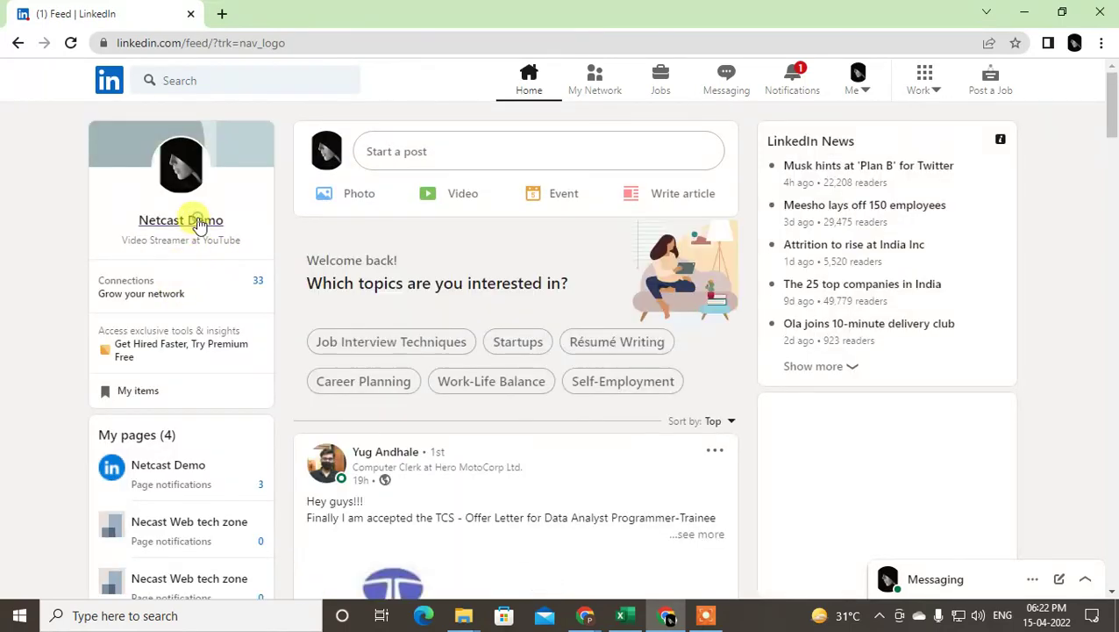
{"action": "left_click", "coordinate": [198, 222]}
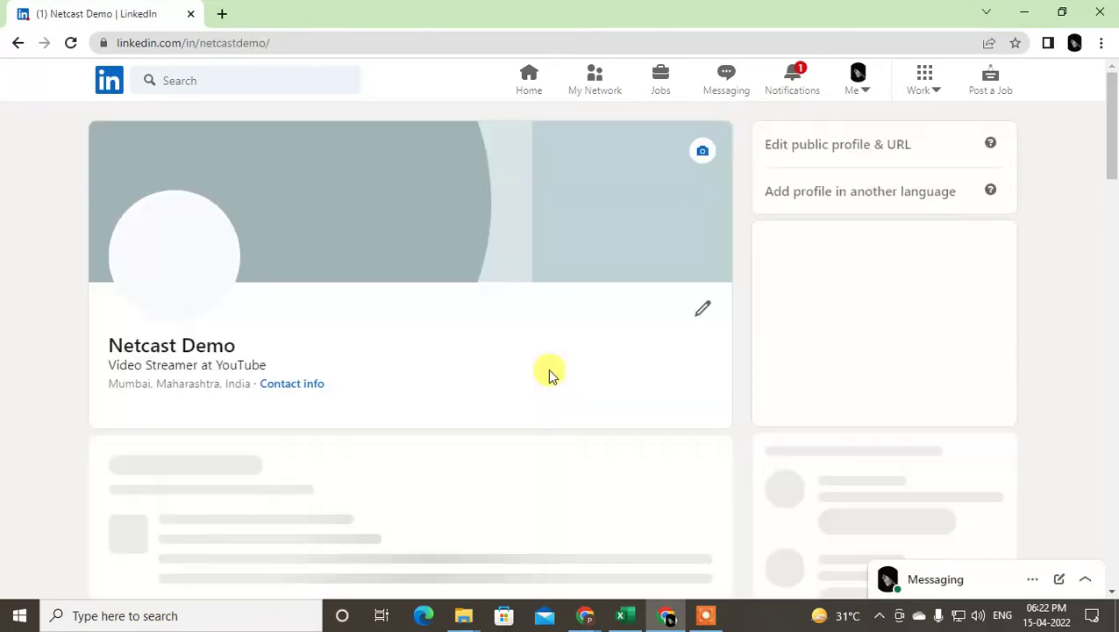
{"action": "scroll", "coordinate": [530, 336], "scroll_direction": "down", "scroll_amount": 3}
{"action": "scroll", "coordinate": [530, 336], "scroll_direction": "down", "scroll_amount": 3}
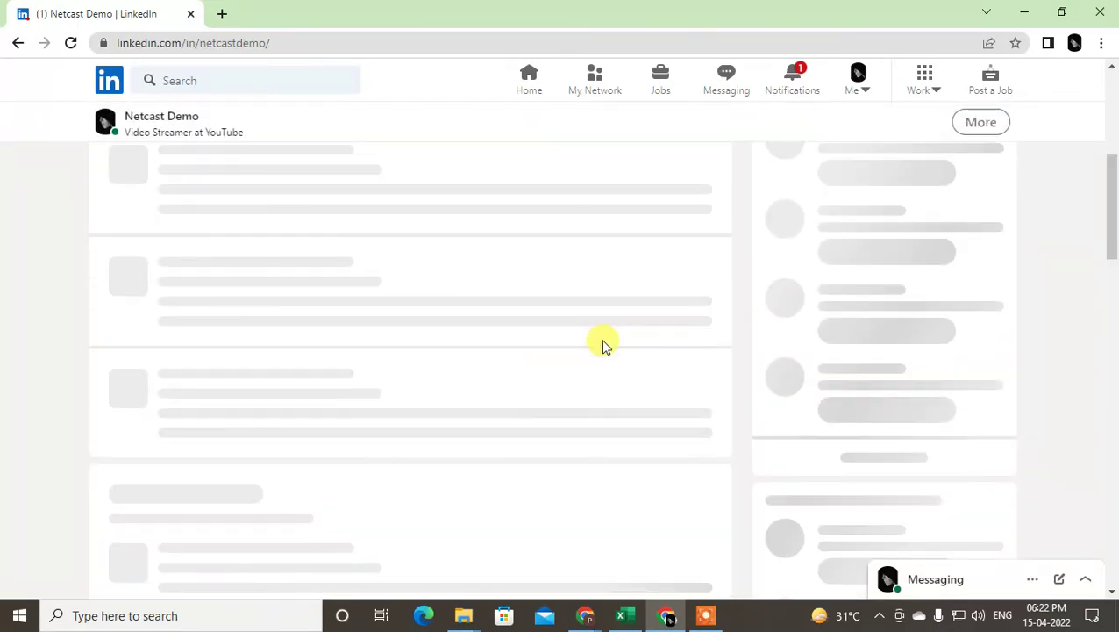